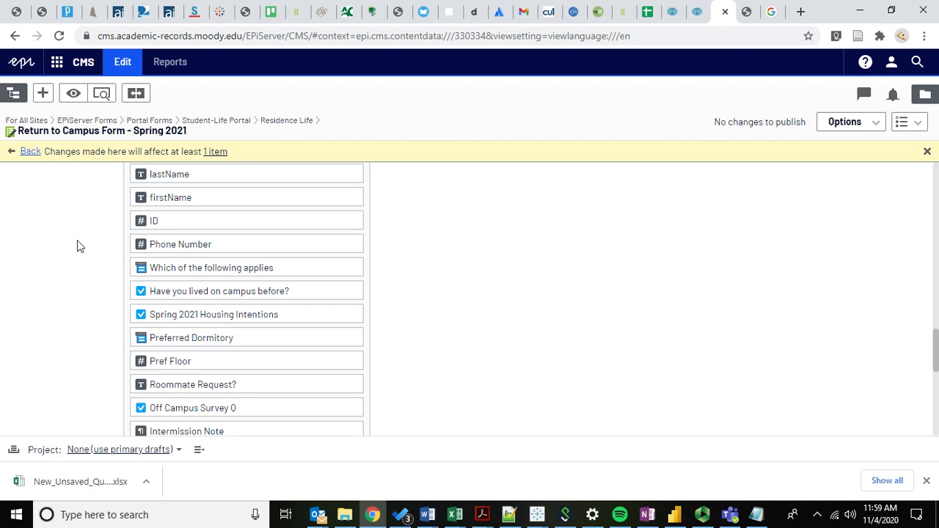
- Examine the form elements of the Return to Campus Form - Spring 2021, from the name fields to the submit button
{"action": "scroll", "coordinate": [81, 242], "scroll_direction": "up", "scroll_amount": 1}
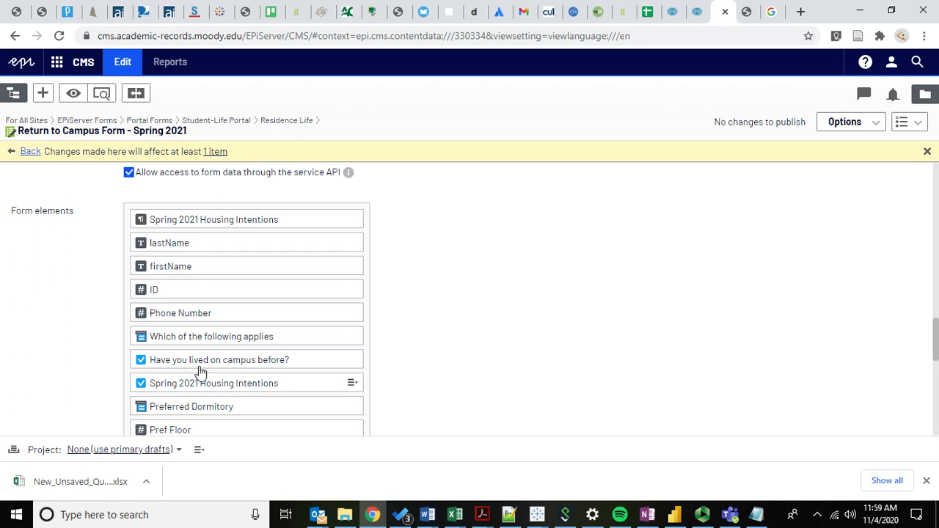
{"action": "scroll", "coordinate": [60, 351], "scroll_direction": "down", "scroll_amount": 1}
{"action": "scroll", "coordinate": [64, 306], "scroll_direction": "down", "scroll_amount": 5}
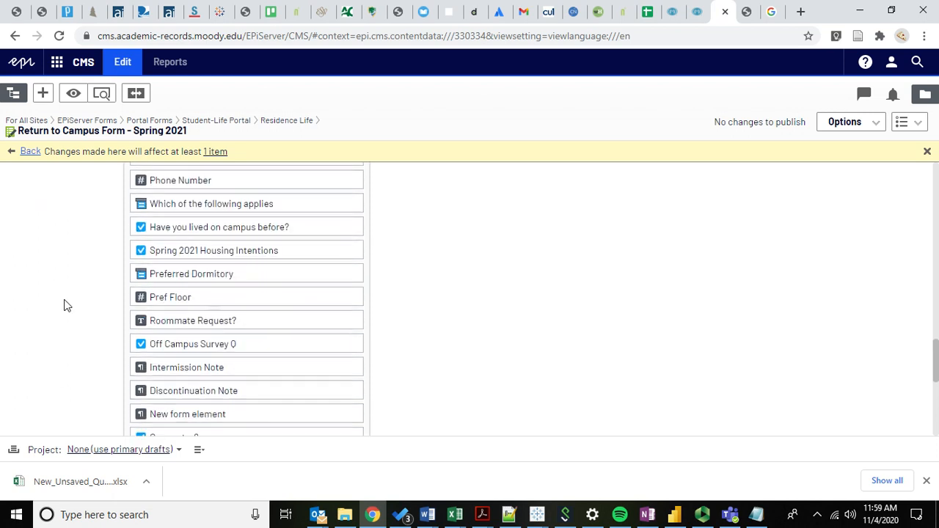
{"action": "scroll", "coordinate": [88, 242], "scroll_direction": "up", "scroll_amount": 1}
{"action": "scroll", "coordinate": [88, 242], "scroll_direction": "up", "scroll_amount": 10}
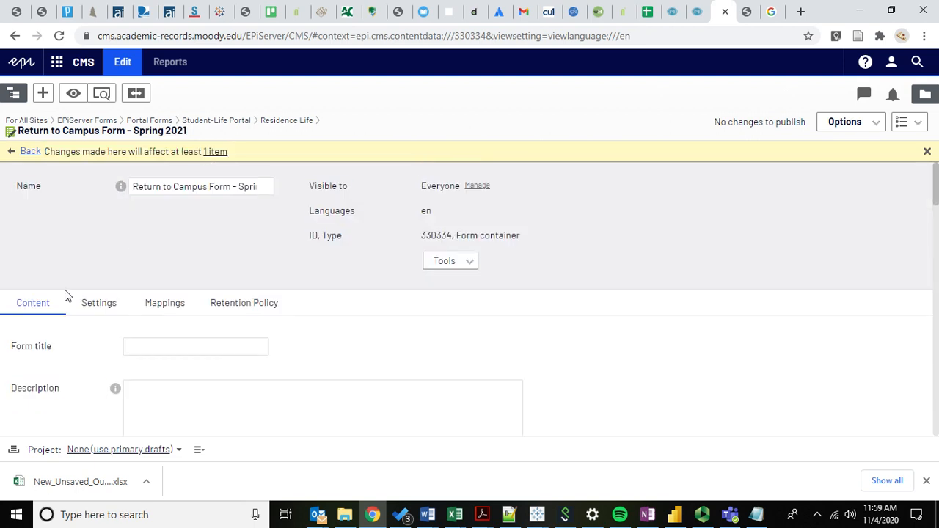
{"action": "left_click_drag", "start_coordinate": [19, 131], "coordinate": [180, 144]}
{"action": "left_click", "coordinate": [87, 369]}
{"action": "scroll", "coordinate": [87, 371], "scroll_direction": "down", "scroll_amount": 6}
{"action": "scroll", "coordinate": [87, 371], "scroll_direction": "down", "scroll_amount": 7}
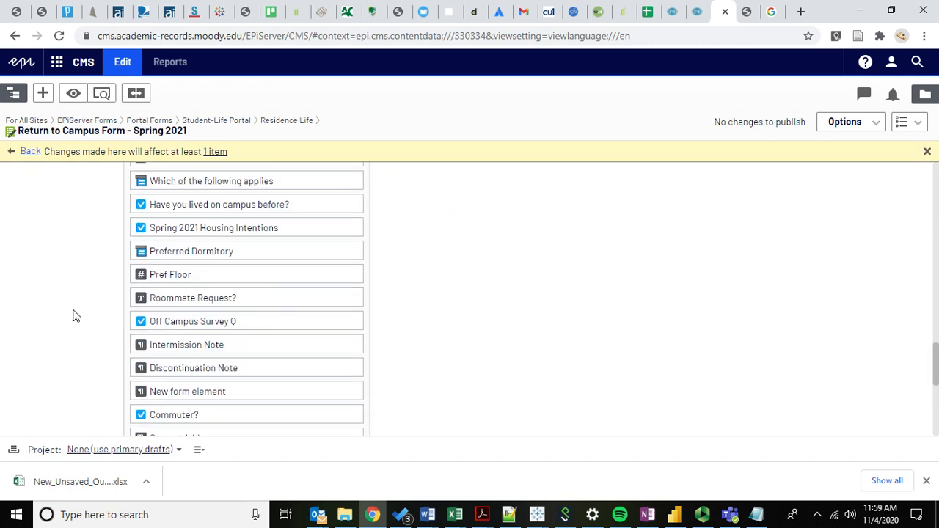
{"action": "scroll", "coordinate": [73, 316], "scroll_direction": "down", "scroll_amount": 2}
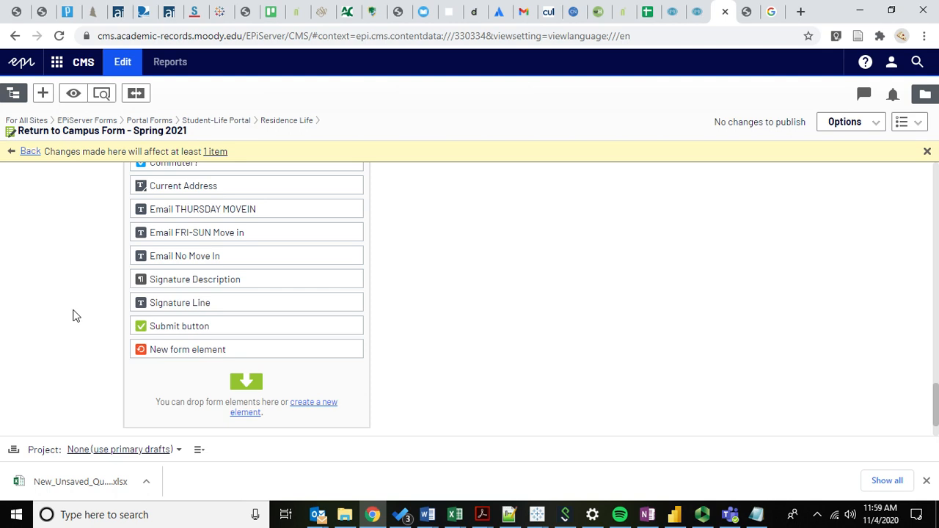
{"action": "scroll", "coordinate": [86, 300], "scroll_direction": "up", "scroll_amount": 6}
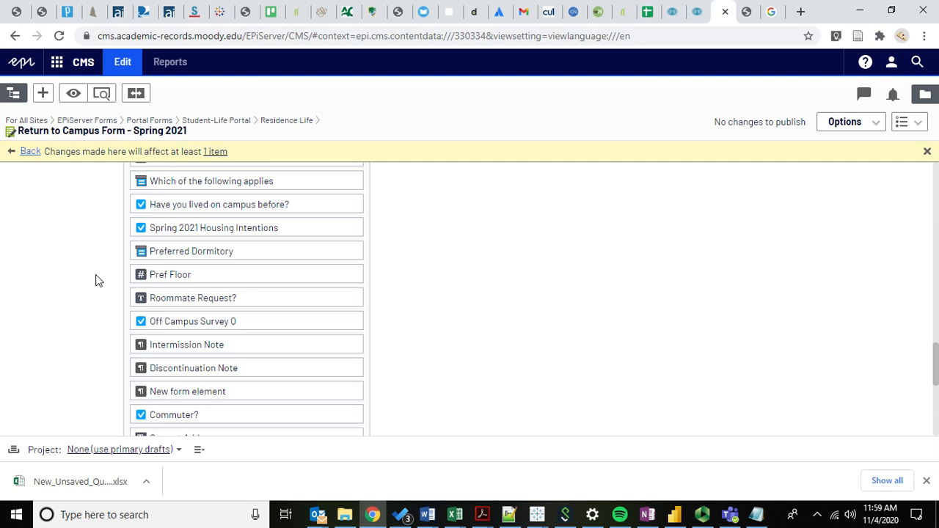
{"action": "left_click_drag", "start_coordinate": [18, 130], "coordinate": [262, 141]}
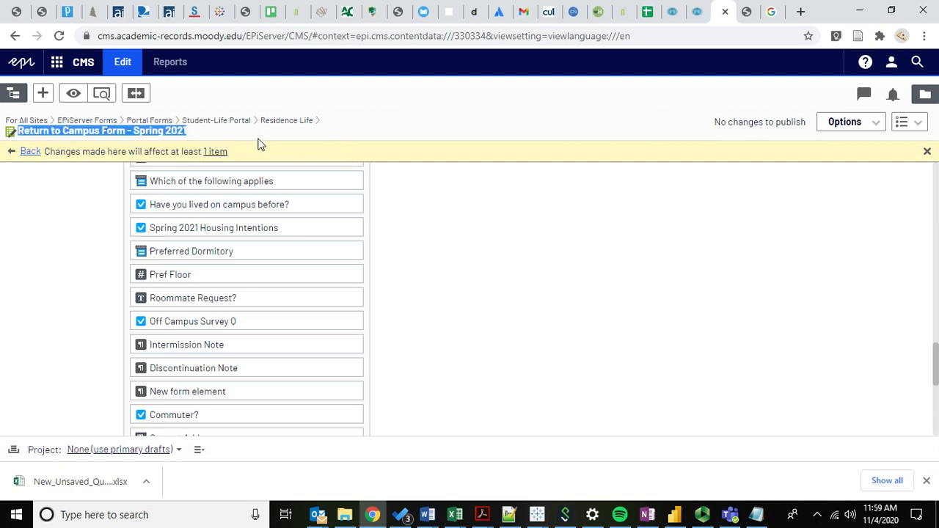
{"action": "left_click", "coordinate": [72, 240]}
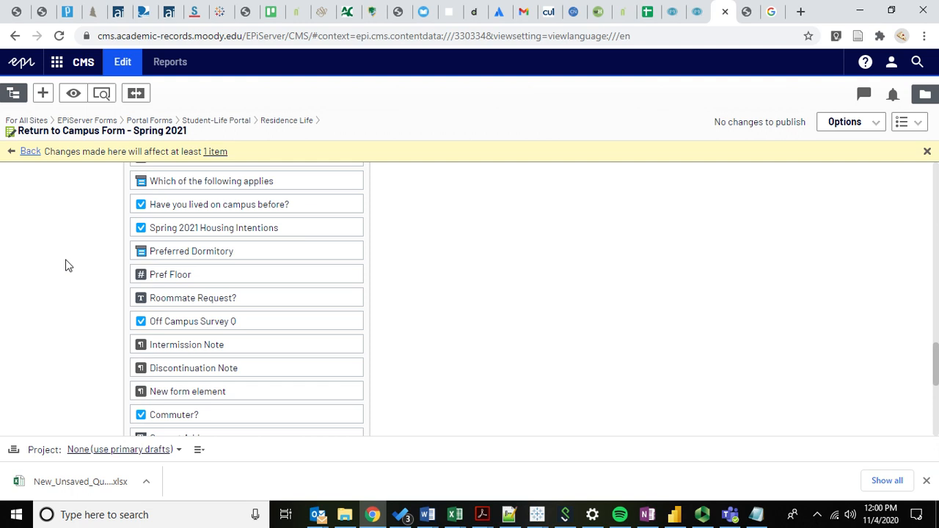
- Check the email and signature elements further down the form and keep the expiring session active
{"action": "scroll", "coordinate": [65, 266], "scroll_direction": "down", "scroll_amount": 1}
{"action": "scroll", "coordinate": [65, 265], "scroll_direction": "down", "scroll_amount": 3}
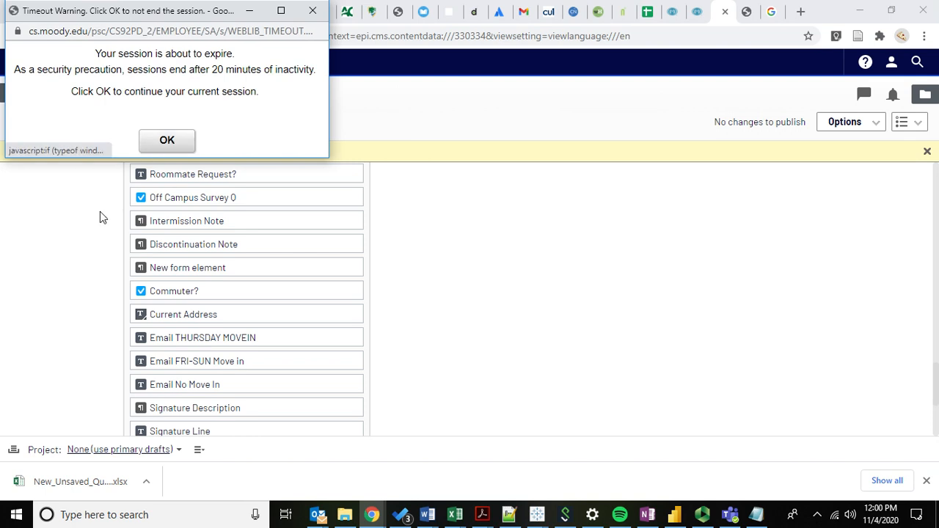
{"action": "left_click", "coordinate": [155, 144]}
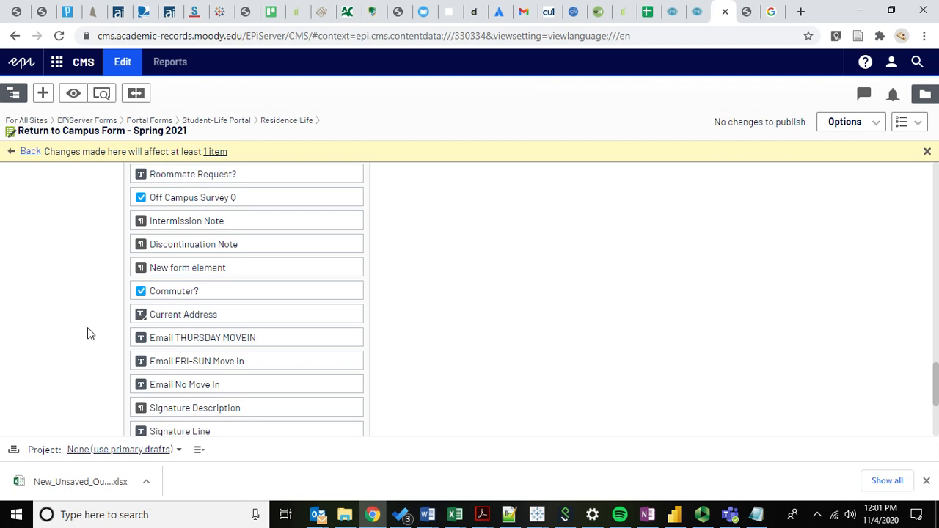
- Open the form's Settings and examine the entries for emails sent after form submission
{"action": "scroll", "coordinate": [87, 327], "scroll_direction": "up", "scroll_amount": 10}
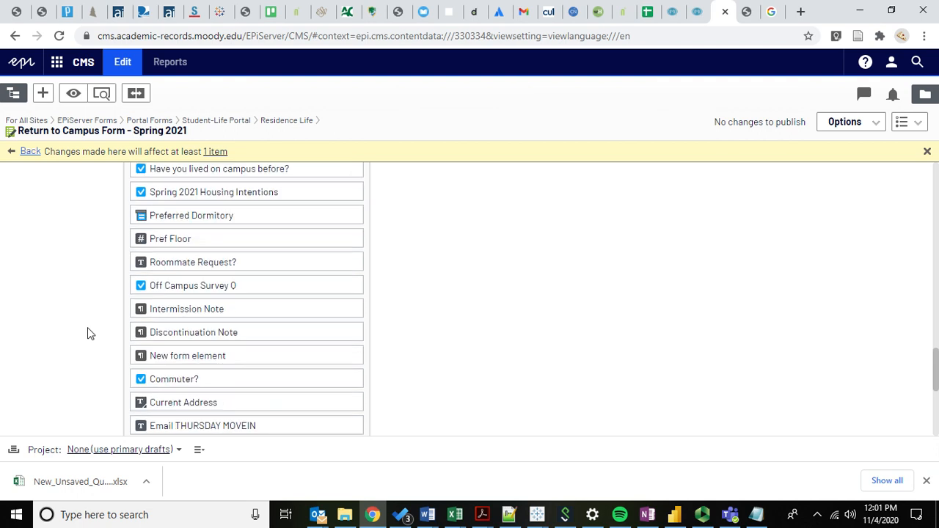
{"action": "scroll", "coordinate": [86, 213], "scroll_direction": "up", "scroll_amount": 5}
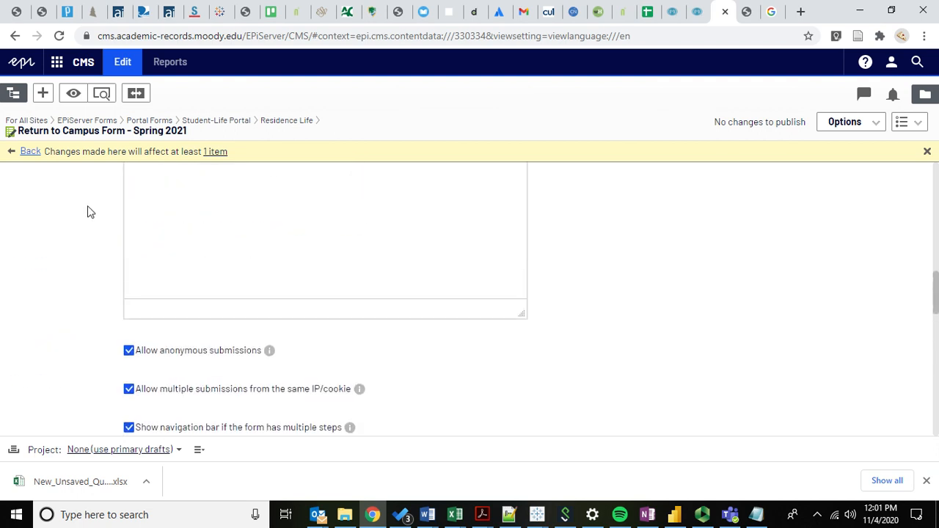
{"action": "scroll", "coordinate": [78, 224], "scroll_direction": "up", "scroll_amount": 3}
{"action": "scroll", "coordinate": [75, 229], "scroll_direction": "up", "scroll_amount": 6}
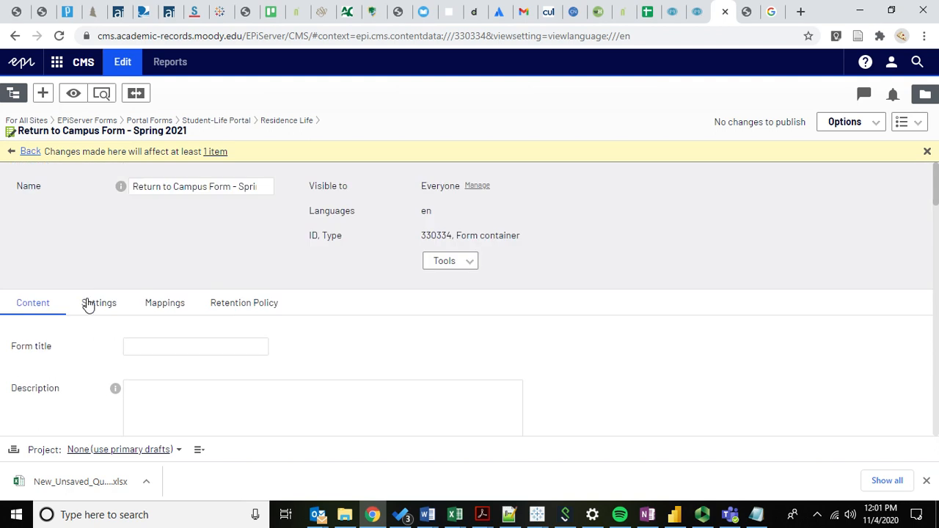
{"action": "left_click", "coordinate": [88, 304]}
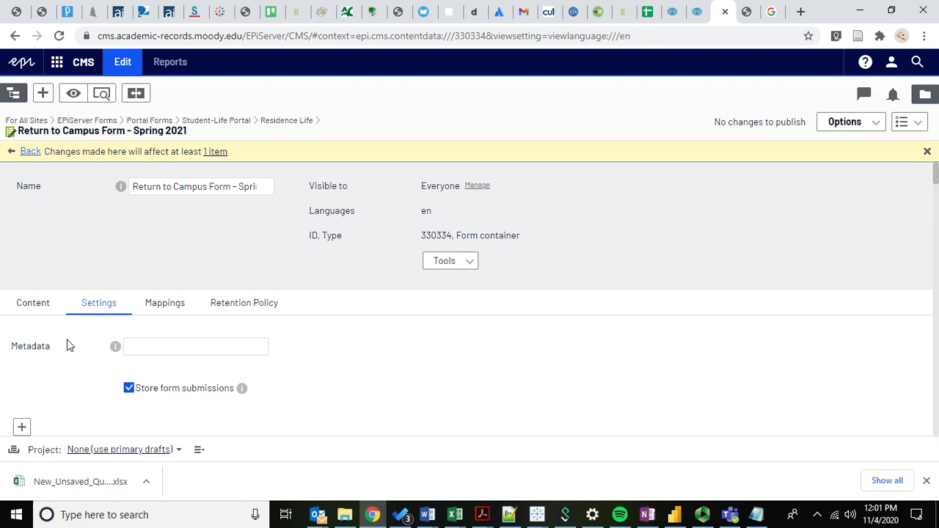
{"action": "scroll", "coordinate": [67, 341], "scroll_direction": "down", "scroll_amount": 3}
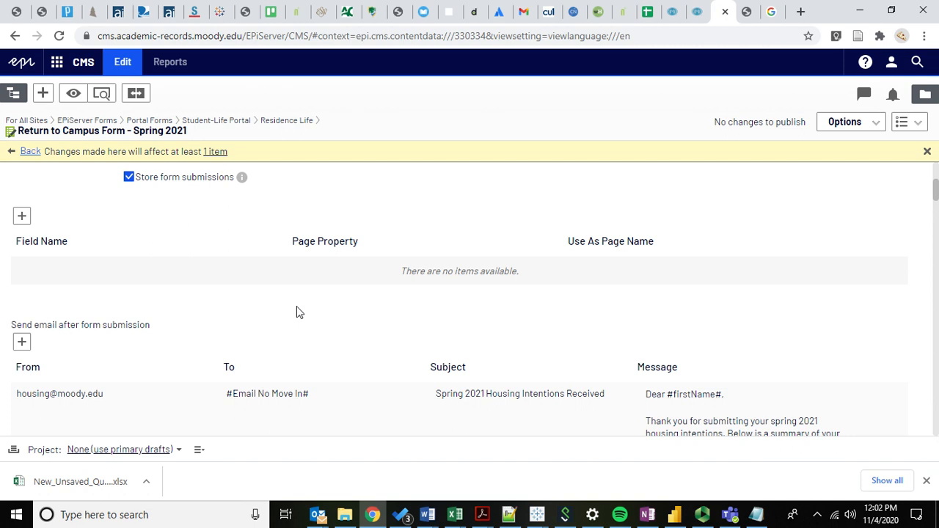
{"action": "scroll", "coordinate": [296, 307], "scroll_direction": "down", "scroll_amount": 1}
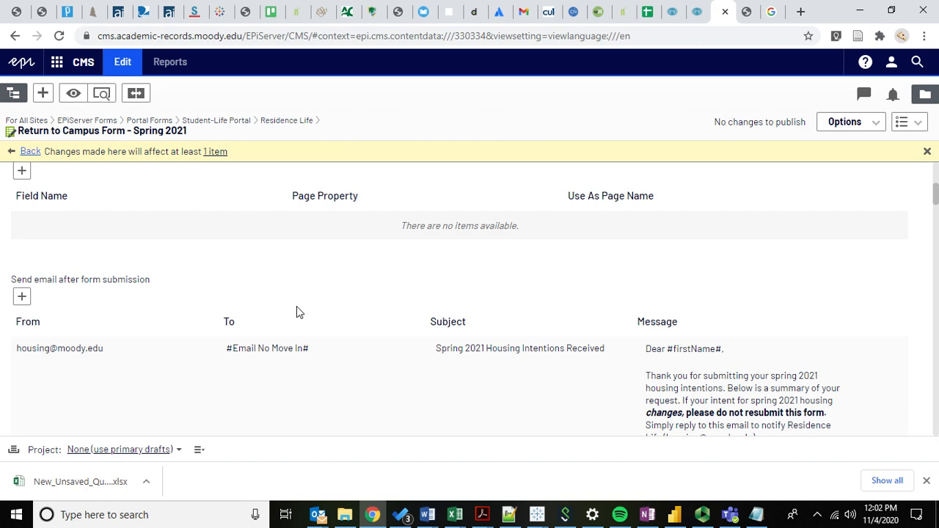
{"action": "scroll", "coordinate": [297, 306], "scroll_direction": "down", "scroll_amount": 2}
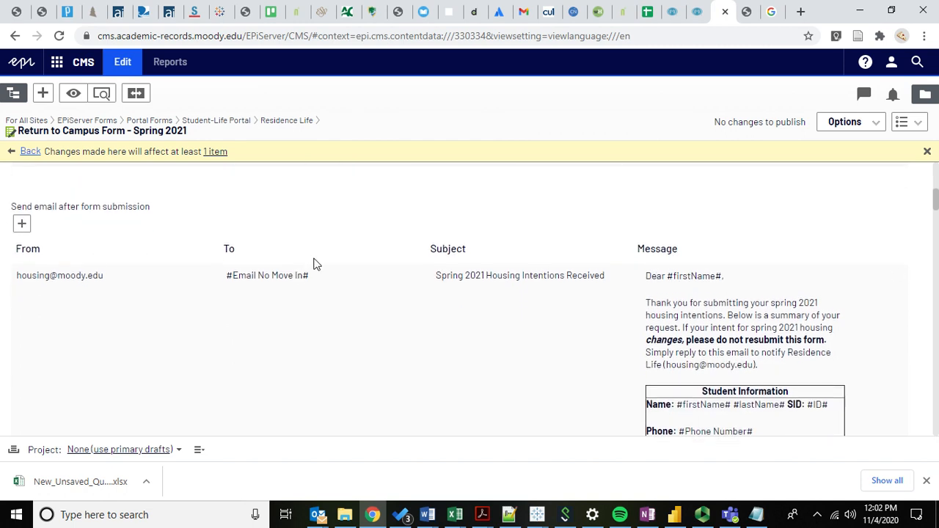
{"action": "scroll", "coordinate": [299, 225], "scroll_direction": "up", "scroll_amount": 3}
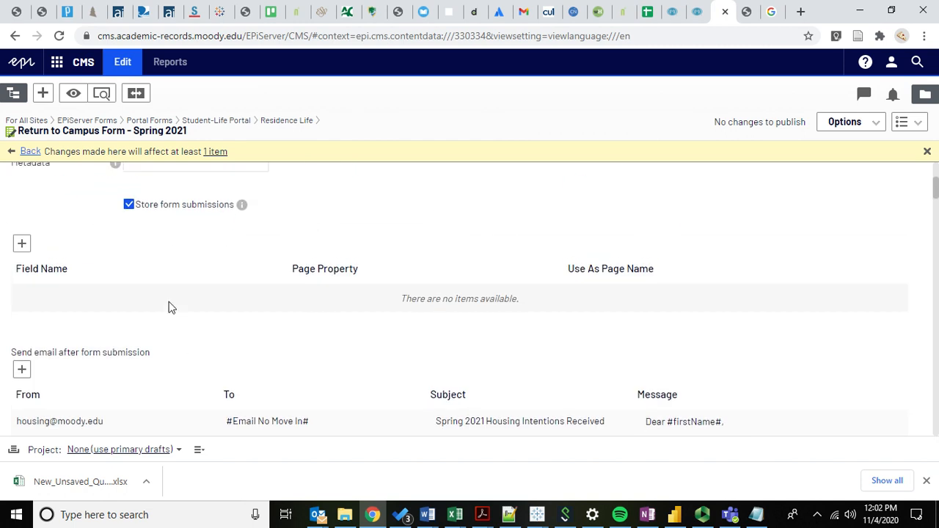
{"action": "scroll", "coordinate": [168, 307], "scroll_direction": "up", "scroll_amount": 2}
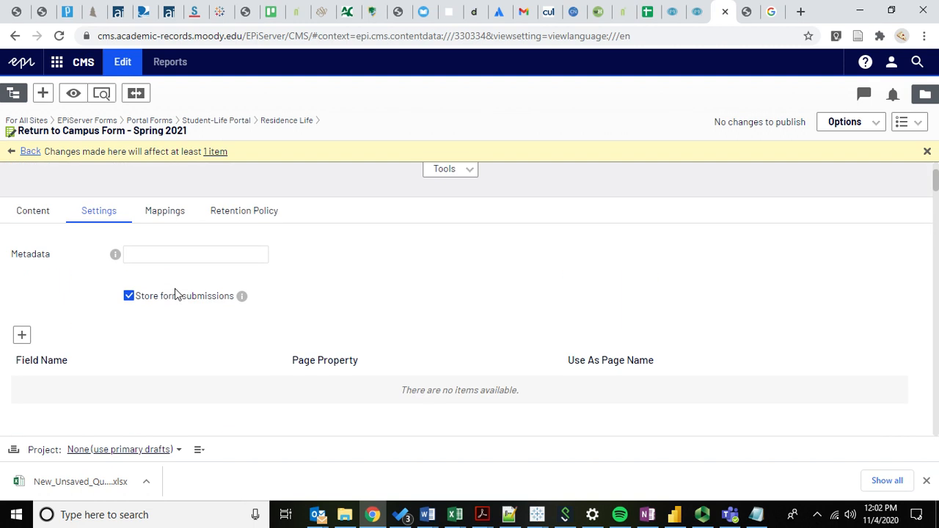
- Switch to the live spring 2021 housing preference page and review its fields and the choices under "Which of the following applies"
{"action": "left_click", "coordinate": [746, 12]}
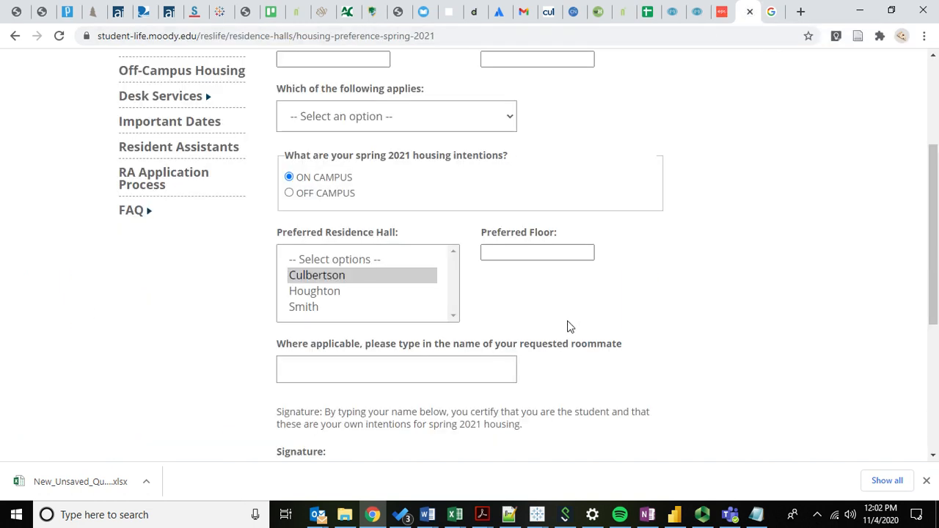
{"action": "scroll", "coordinate": [571, 326], "scroll_direction": "down", "scroll_amount": 4}
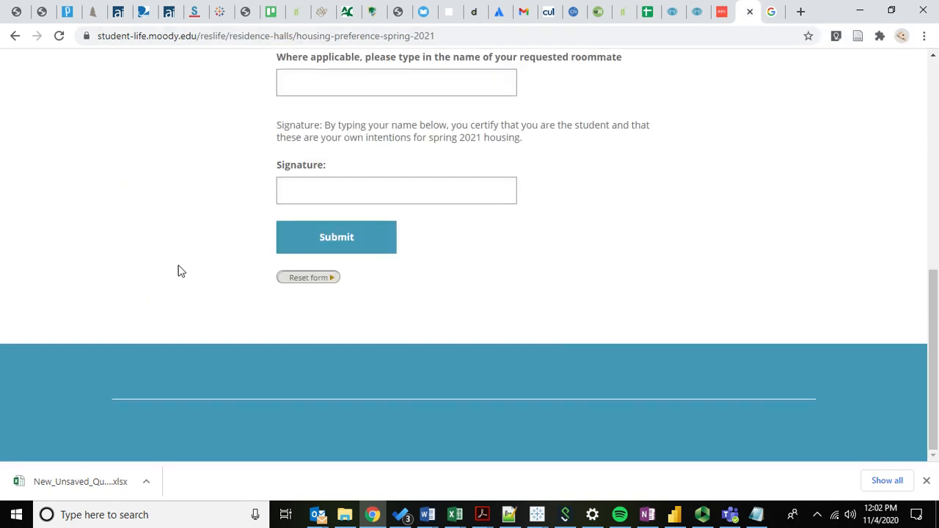
{"action": "scroll", "coordinate": [187, 290], "scroll_direction": "up", "scroll_amount": 1}
{"action": "scroll", "coordinate": [242, 180], "scroll_direction": "up", "scroll_amount": 2}
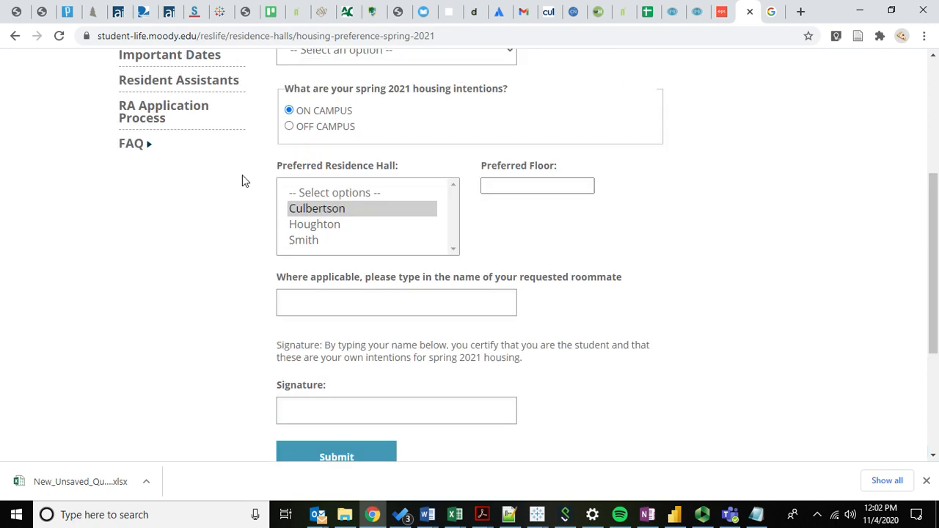
{"action": "left_click", "coordinate": [383, 101]}
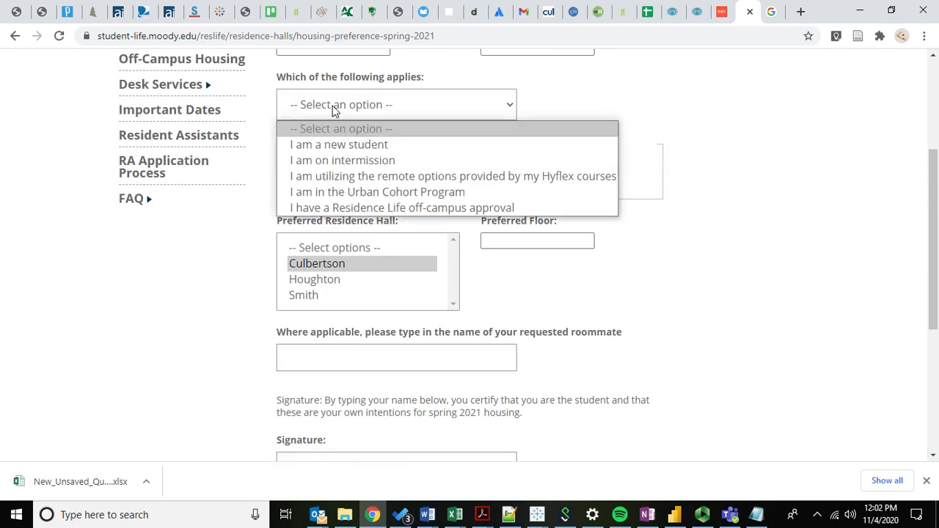
{"action": "left_click", "coordinate": [577, 107]}
- Answer "Which of the following applies" with "I am a new student"
{"action": "scroll", "coordinate": [467, 159], "scroll_direction": "up", "scroll_amount": 1}
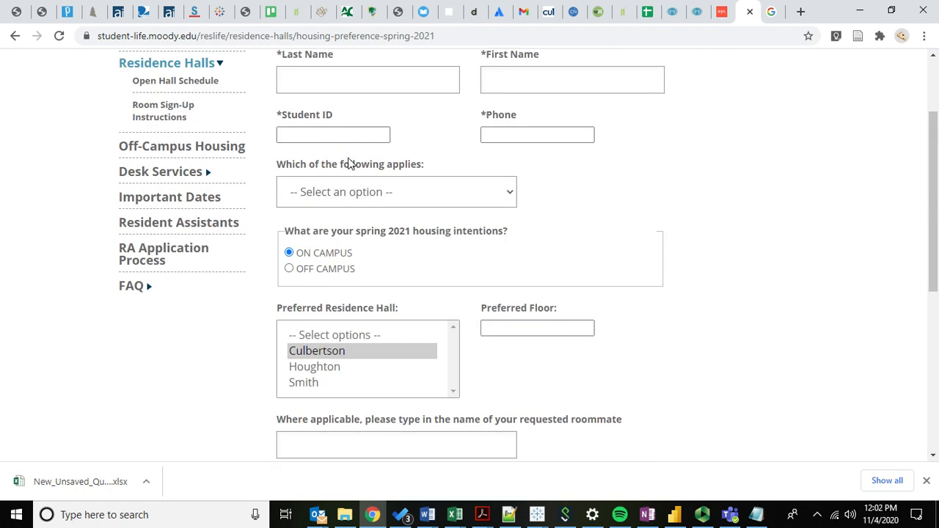
{"action": "left_click", "coordinate": [358, 195]}
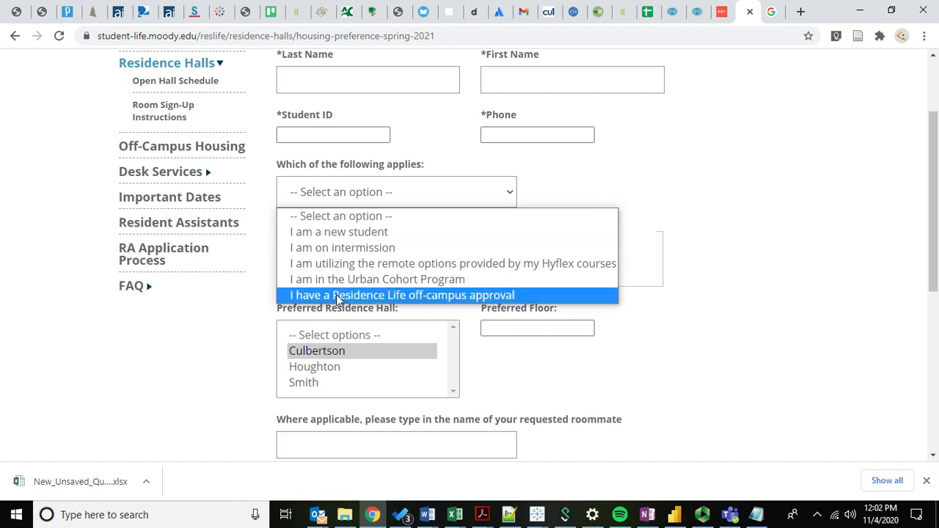
{"action": "left_click", "coordinate": [366, 234]}
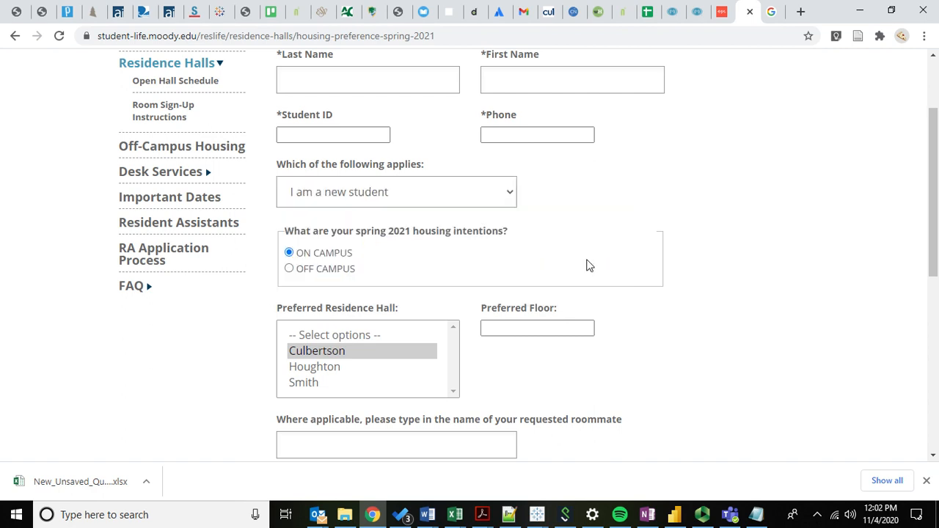
- Examine the Email Address field under the roommate request and the alternative choices for which situation applies
{"action": "scroll", "coordinate": [587, 264], "scroll_direction": "down", "scroll_amount": 1}
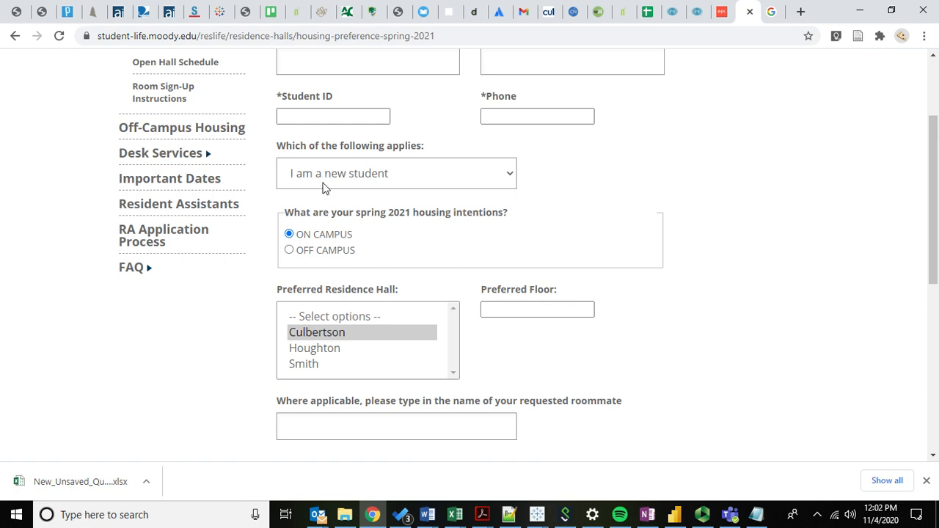
{"action": "scroll", "coordinate": [398, 264], "scroll_direction": "down", "scroll_amount": 1}
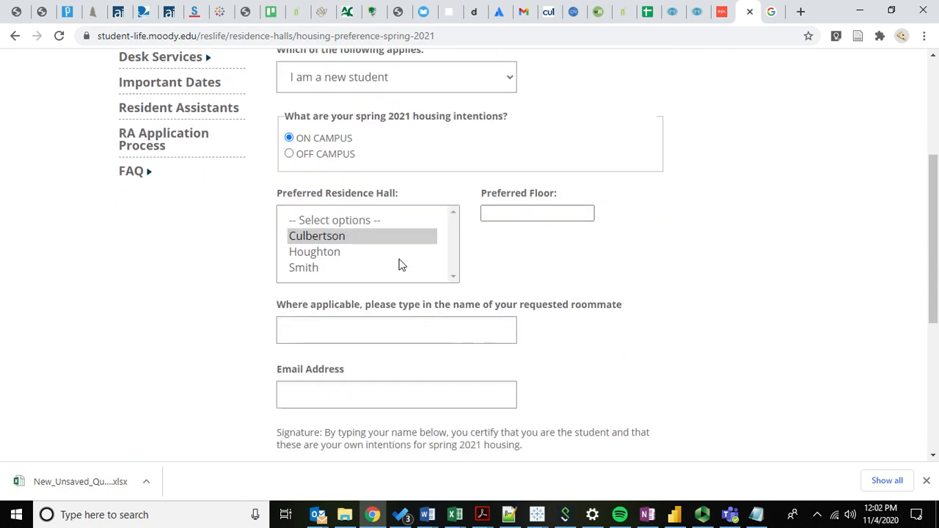
{"action": "left_click", "coordinate": [293, 398]}
{"action": "left_click", "coordinate": [245, 378]}
{"action": "triple_click", "coordinate": [355, 373]}
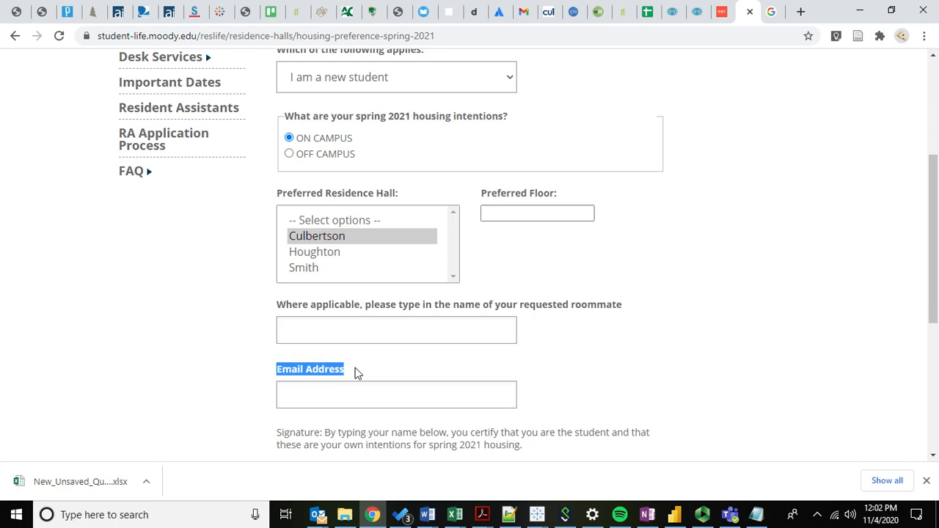
{"action": "left_click", "coordinate": [279, 376]}
{"action": "scroll", "coordinate": [277, 356], "scroll_direction": "up", "scroll_amount": 1}
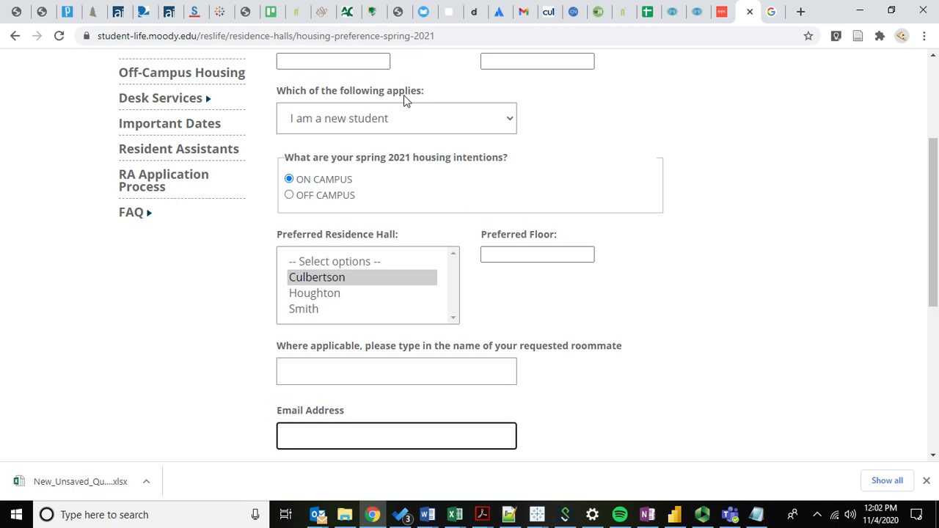
{"action": "left_click", "coordinate": [367, 120]}
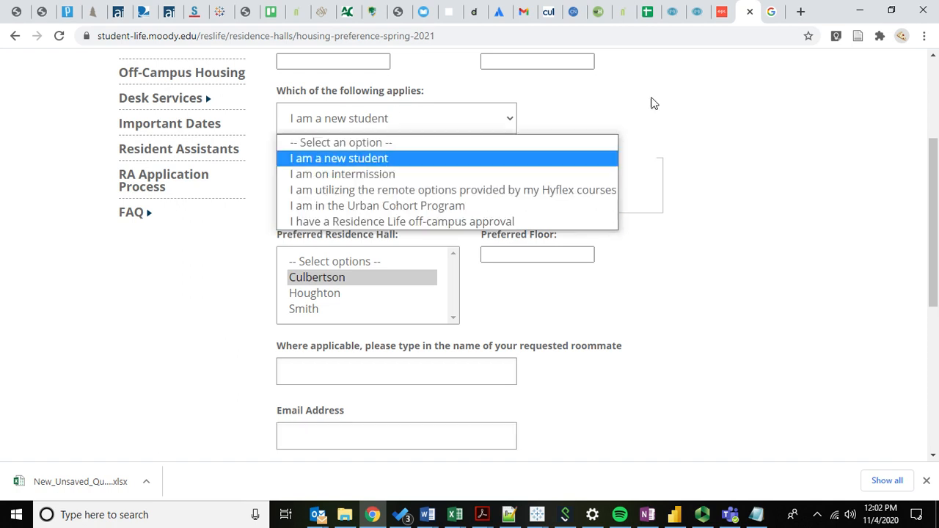
{"action": "left_click", "coordinate": [551, 127]}
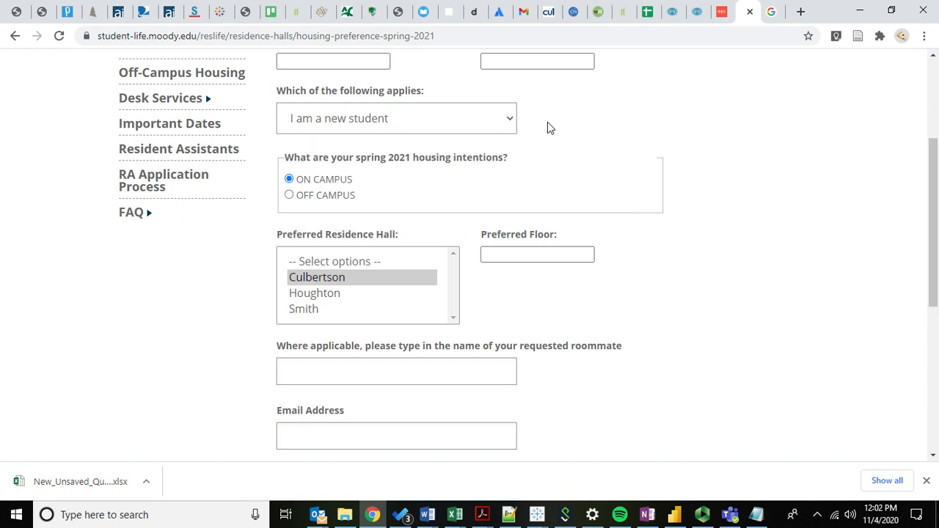
- Set the spring 2021 housing intentions to OFF CAMPUS and highlight the Contact Email label
{"action": "left_click", "coordinate": [290, 196]}
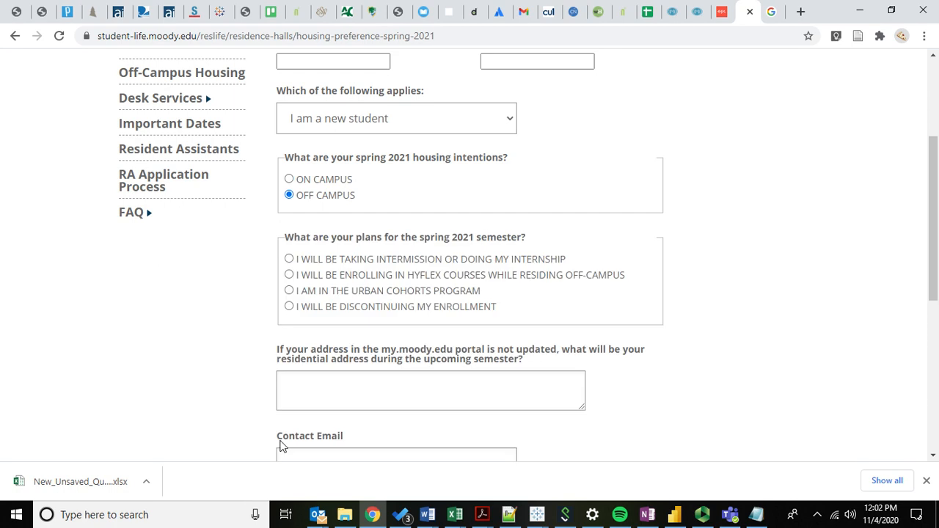
{"action": "left_click_drag", "start_coordinate": [283, 446], "coordinate": [369, 445]}
{"action": "left_click", "coordinate": [369, 446]}
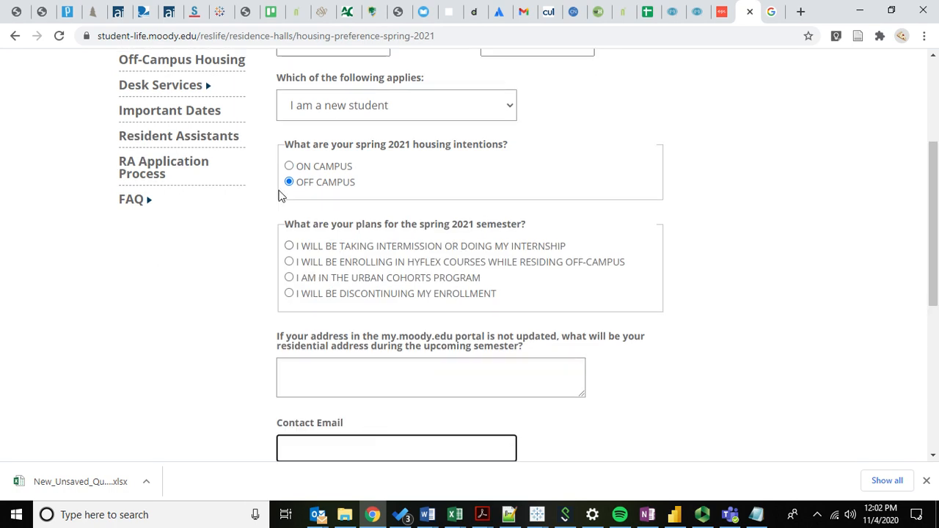
{"action": "left_click_drag", "start_coordinate": [279, 428], "coordinate": [254, 425]}
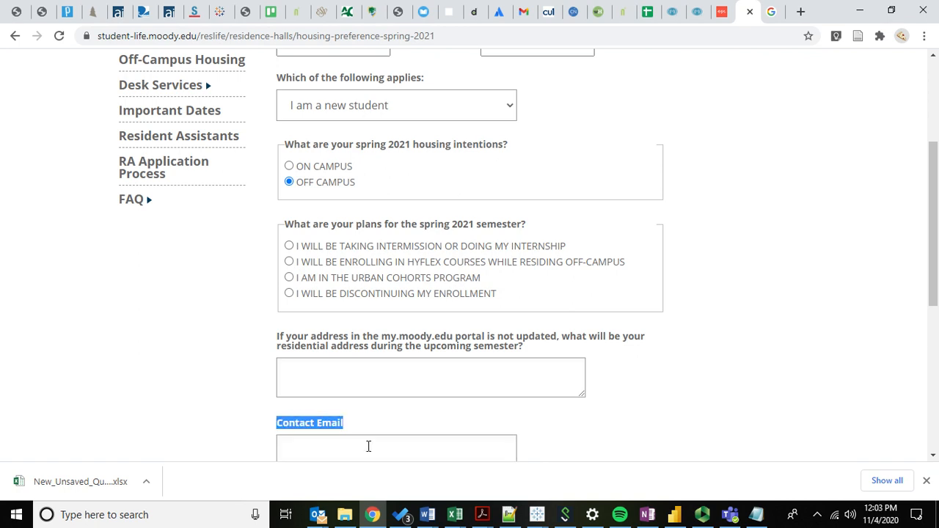
- Set the spring 2021 housing intentions to ON CAMPUS and examine the Email Address field below the roommate request
{"action": "left_click", "coordinate": [313, 440]}
{"action": "left_click", "coordinate": [217, 300]}
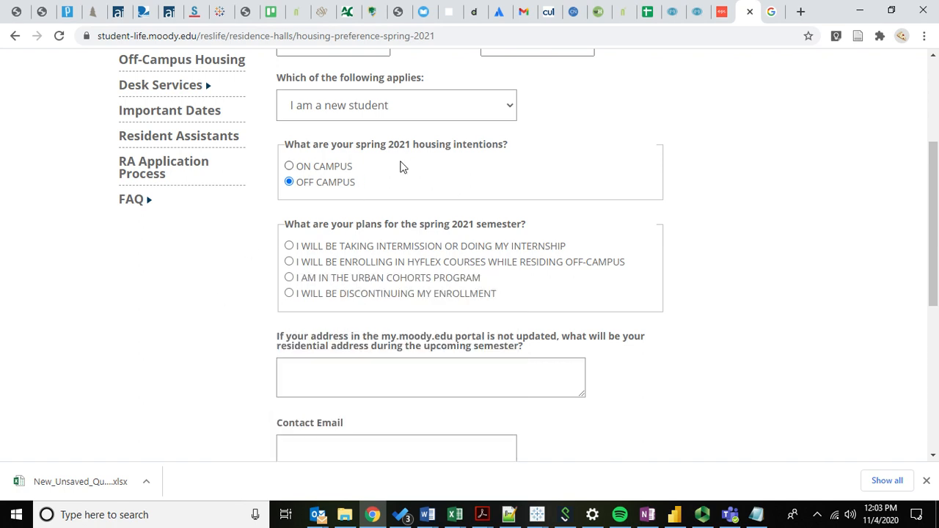
{"action": "left_click", "coordinate": [310, 172]}
{"action": "left_click", "coordinate": [307, 416]}
{"action": "left_click", "coordinate": [217, 412]}
{"action": "left_click", "coordinate": [267, 399]}
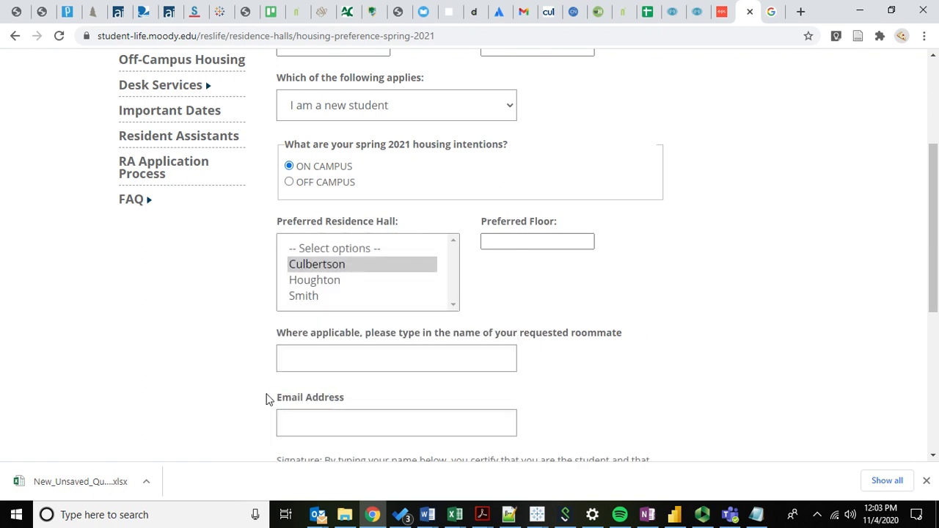
- Switch the spring 2021 housing intentions to OFF CAMPUS and examine the Contact Email field against the questions above it
{"action": "left_click", "coordinate": [317, 184]}
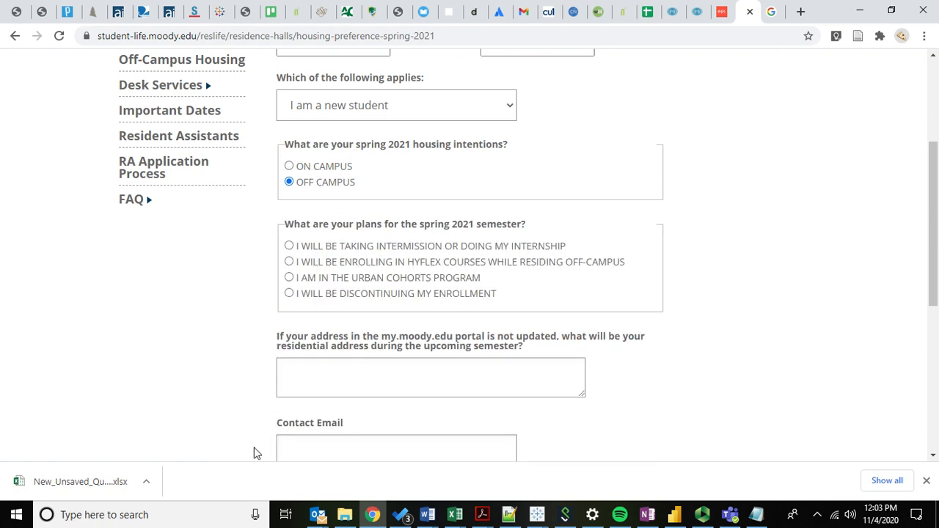
{"action": "left_click_drag", "start_coordinate": [288, 431], "coordinate": [261, 426]}
{"action": "left_click", "coordinate": [224, 419]}
{"action": "scroll", "coordinate": [223, 353], "scroll_direction": "down", "scroll_amount": 1}
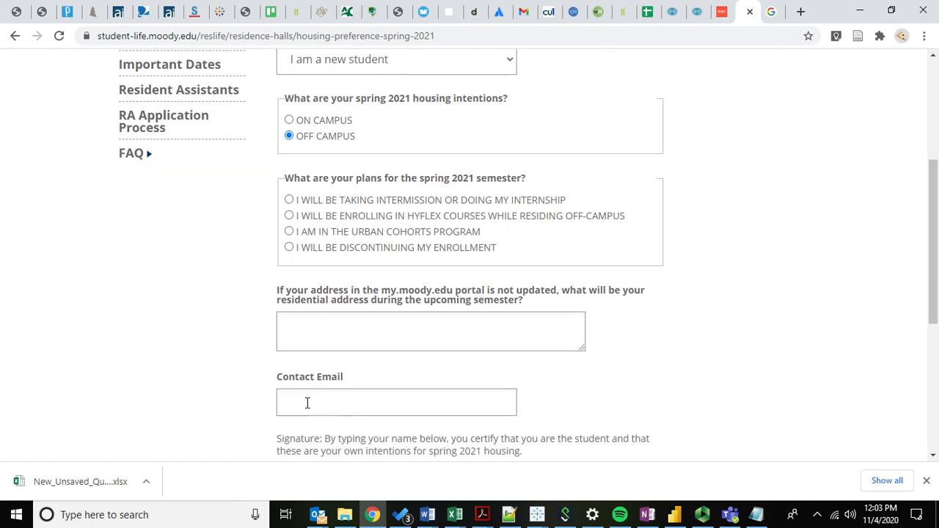
{"action": "scroll", "coordinate": [213, 239], "scroll_direction": "up", "scroll_amount": 1}
{"action": "scroll", "coordinate": [213, 239], "scroll_direction": "down", "scroll_amount": 1}
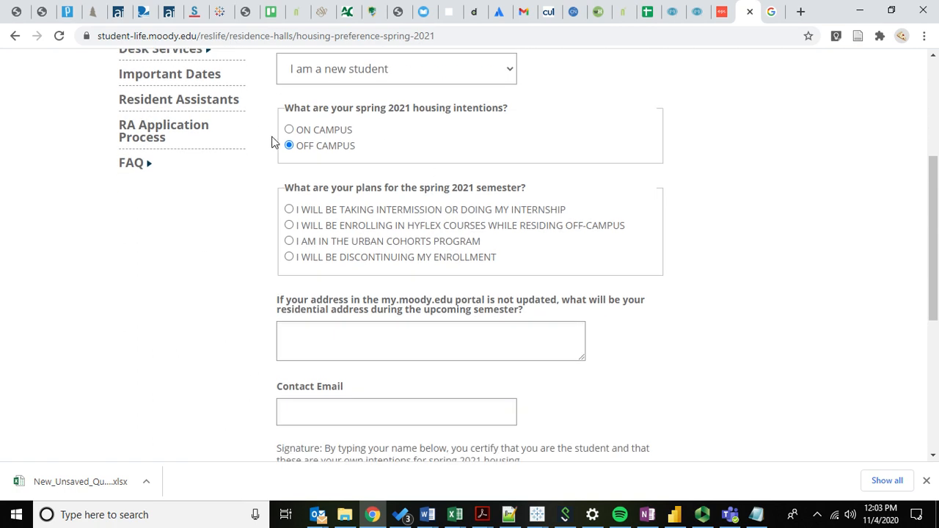
- Answer "Which of the following applies" with the remote options provided by Hyflex courses, and "Have you lived on campus before?" with YES
{"action": "left_click", "coordinate": [313, 83]}
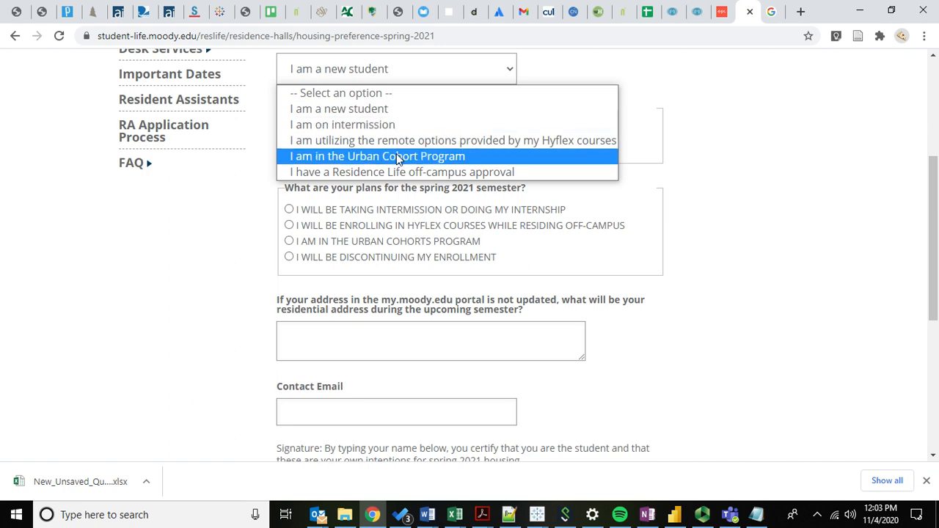
{"action": "left_click", "coordinate": [358, 140]}
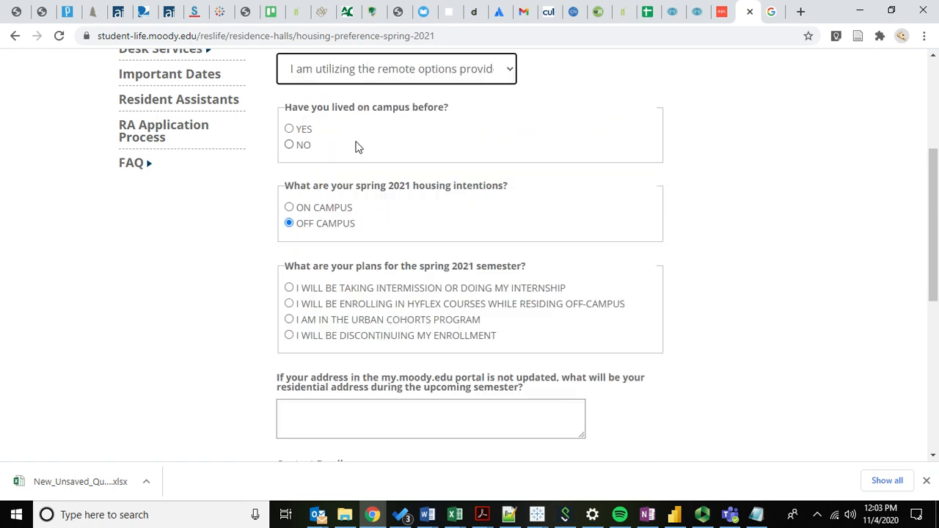
{"action": "left_click", "coordinate": [290, 130]}
{"action": "scroll", "coordinate": [251, 234], "scroll_direction": "down", "scroll_amount": 1}
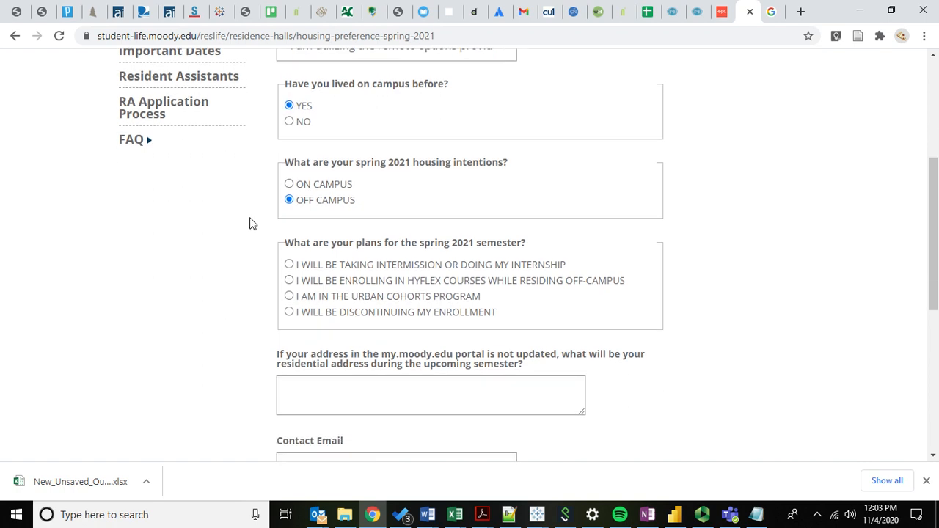
- Set the spring 2021 housing intentions to ON CAMPUS for the returning remote student and highlight the Email label
{"action": "left_click", "coordinate": [324, 189]}
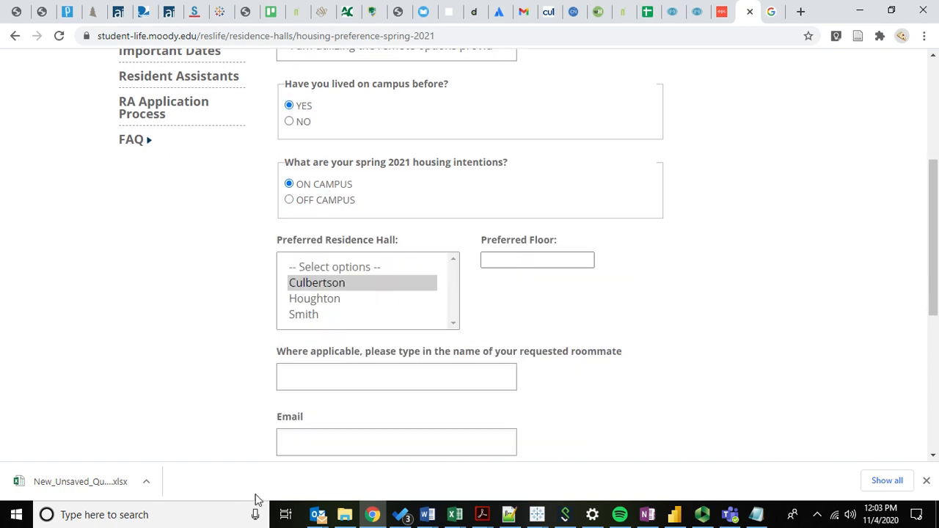
{"action": "left_click_drag", "start_coordinate": [279, 421], "coordinate": [310, 418]}
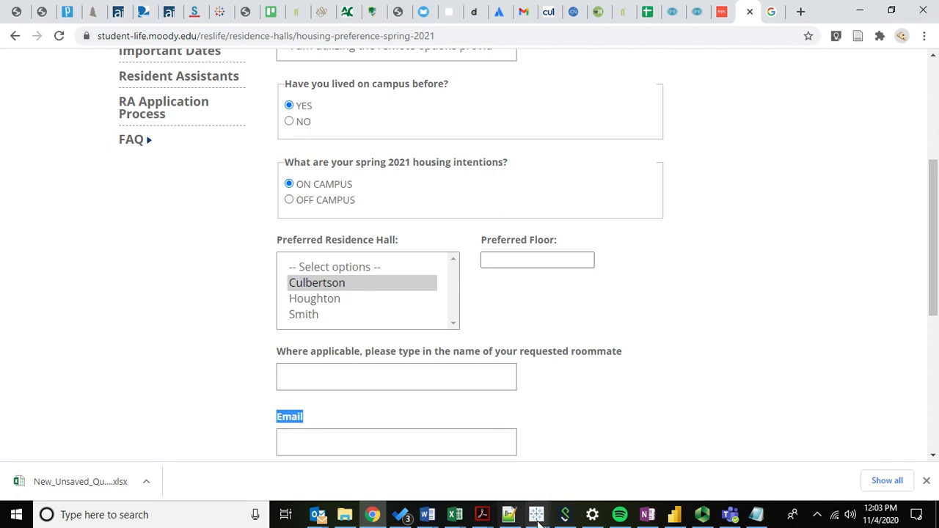
{"action": "left_click", "coordinate": [235, 418]}
- Review the rest of the form down to the signature, comparing the Email field with the answers that control it
{"action": "scroll", "coordinate": [204, 381], "scroll_direction": "down", "scroll_amount": 1}
{"action": "scroll", "coordinate": [204, 381], "scroll_direction": "down", "scroll_amount": 2}
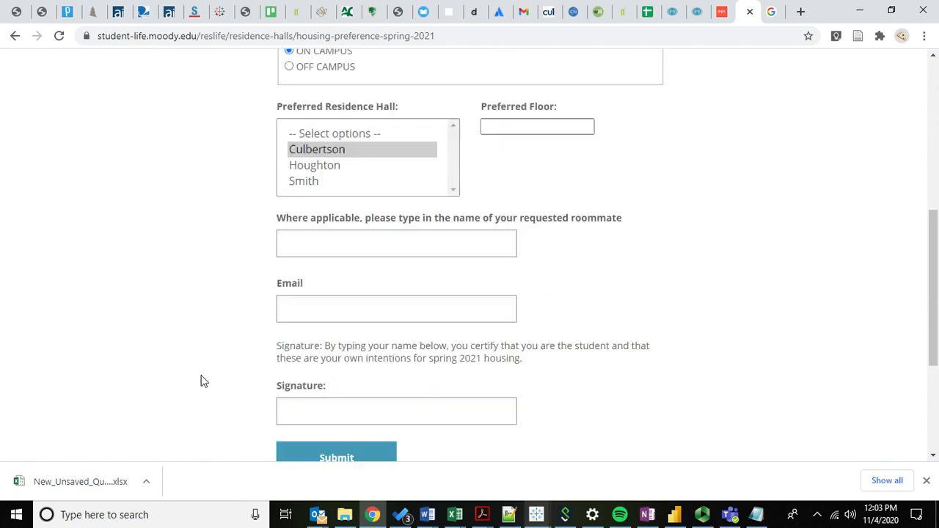
{"action": "scroll", "coordinate": [204, 382], "scroll_direction": "up", "scroll_amount": 2}
{"action": "scroll", "coordinate": [208, 318], "scroll_direction": "down", "scroll_amount": 1}
{"action": "scroll", "coordinate": [205, 215], "scroll_direction": "up", "scroll_amount": 1}
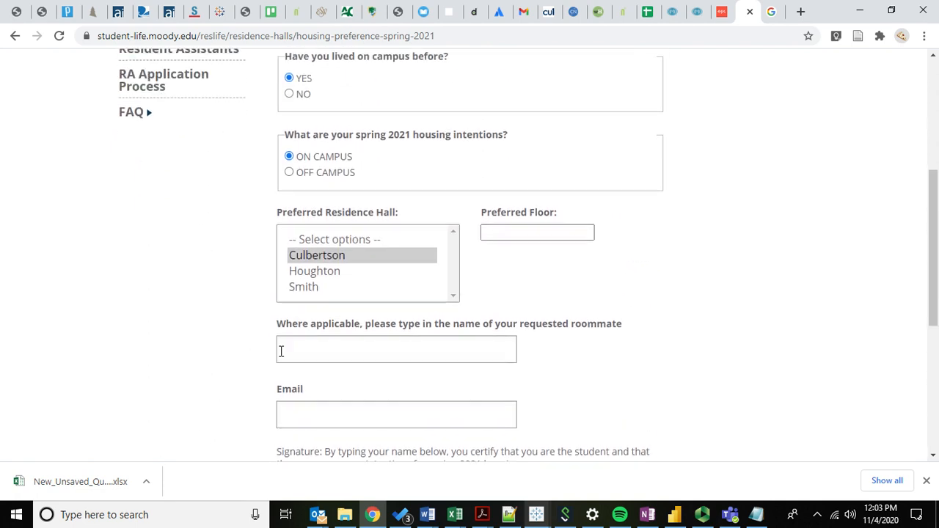
{"action": "left_click_drag", "start_coordinate": [279, 395], "coordinate": [309, 394]}
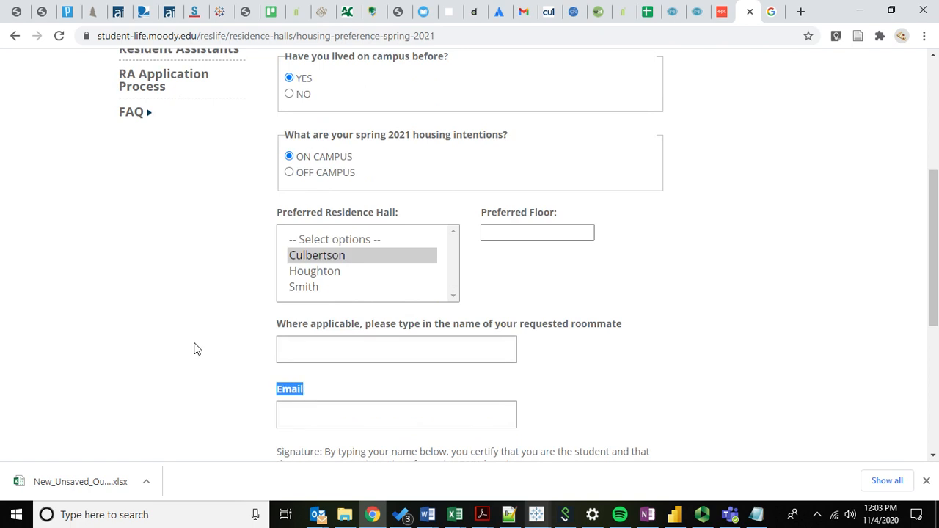
{"action": "scroll", "coordinate": [194, 348], "scroll_direction": "up", "scroll_amount": 1}
{"action": "left_click", "coordinate": [219, 285]}
{"action": "scroll", "coordinate": [220, 286], "scroll_direction": "up", "scroll_amount": 1}
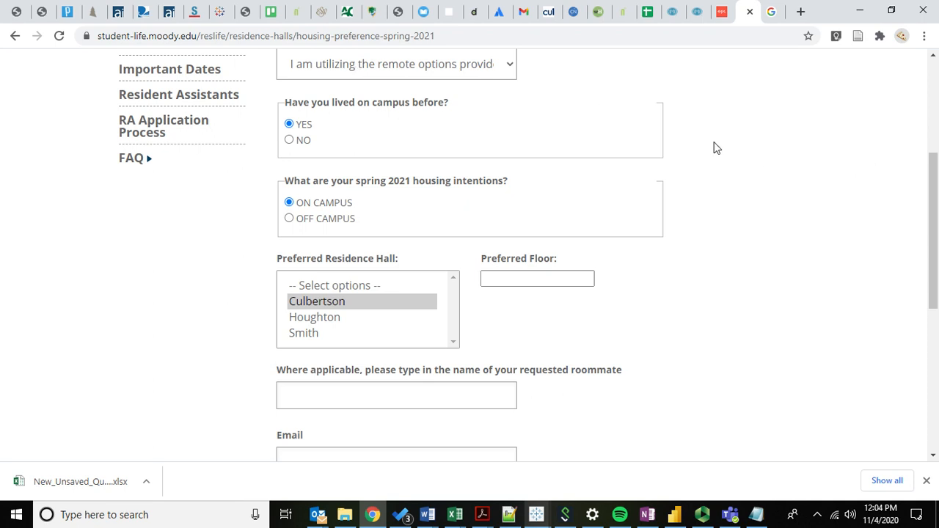
- Switch to the Return to Campus Form in Episerver and review the email elements in its content's form element list
{"action": "left_click", "coordinate": [723, 11]}
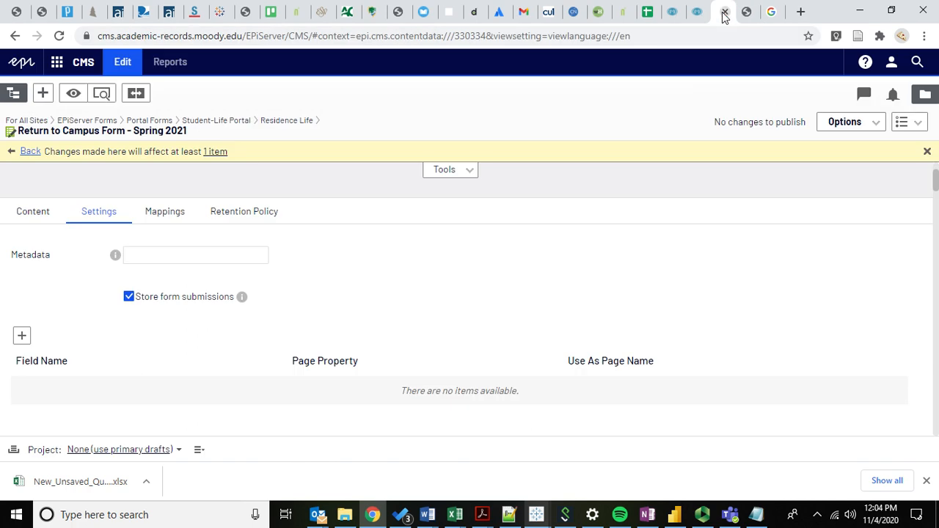
{"action": "left_click", "coordinate": [30, 212]}
{"action": "scroll", "coordinate": [210, 342], "scroll_direction": "down", "scroll_amount": 5}
{"action": "scroll", "coordinate": [52, 313], "scroll_direction": "down", "scroll_amount": 15}
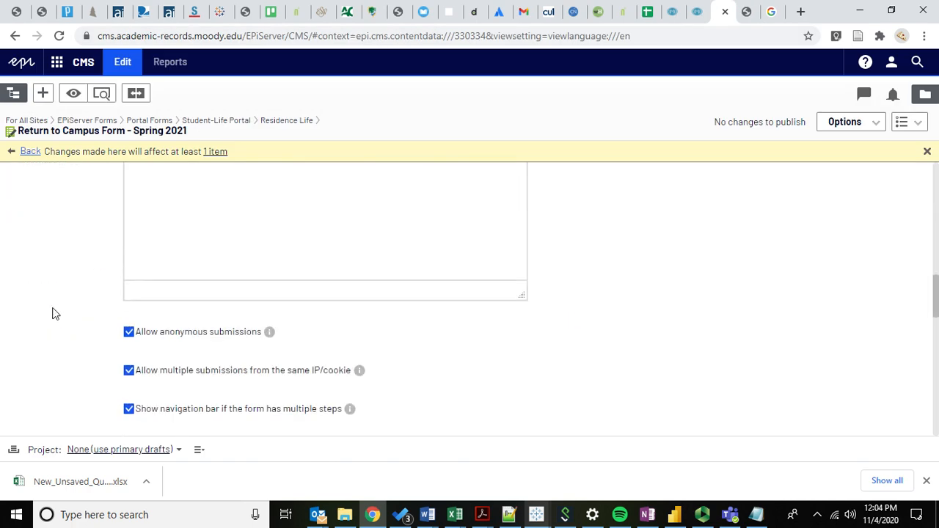
{"action": "scroll", "coordinate": [84, 287], "scroll_direction": "up", "scroll_amount": 1}
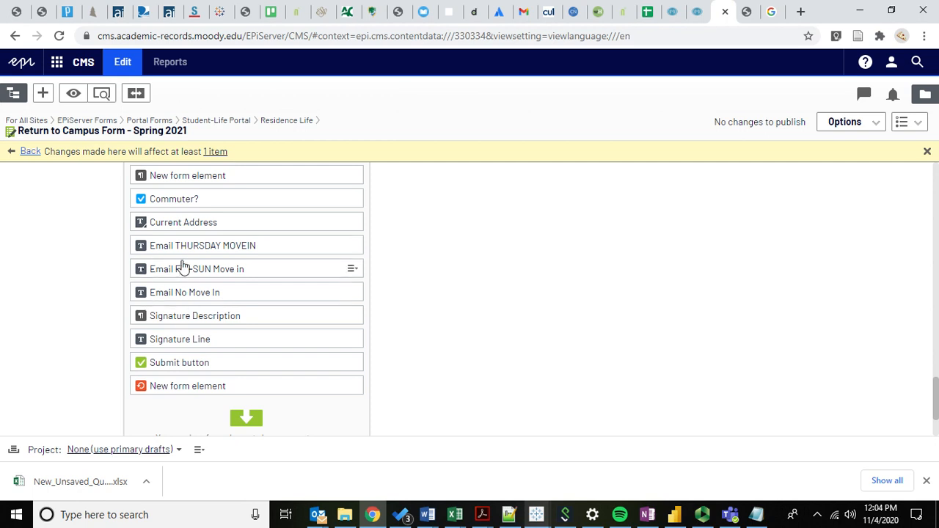
{"action": "scroll", "coordinate": [92, 292], "scroll_direction": "up", "scroll_amount": 5}
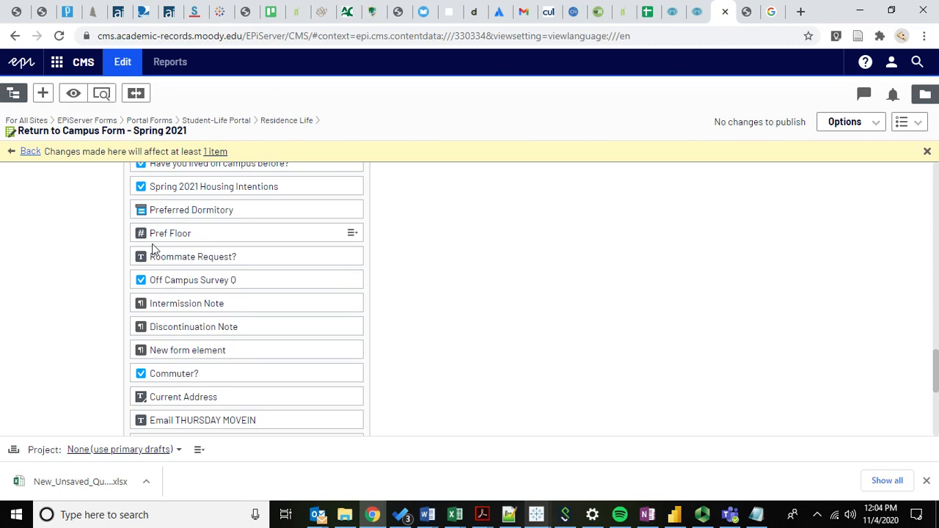
{"action": "scroll", "coordinate": [89, 283], "scroll_direction": "down", "scroll_amount": 6}
{"action": "scroll", "coordinate": [74, 272], "scroll_direction": "up", "scroll_amount": 1}
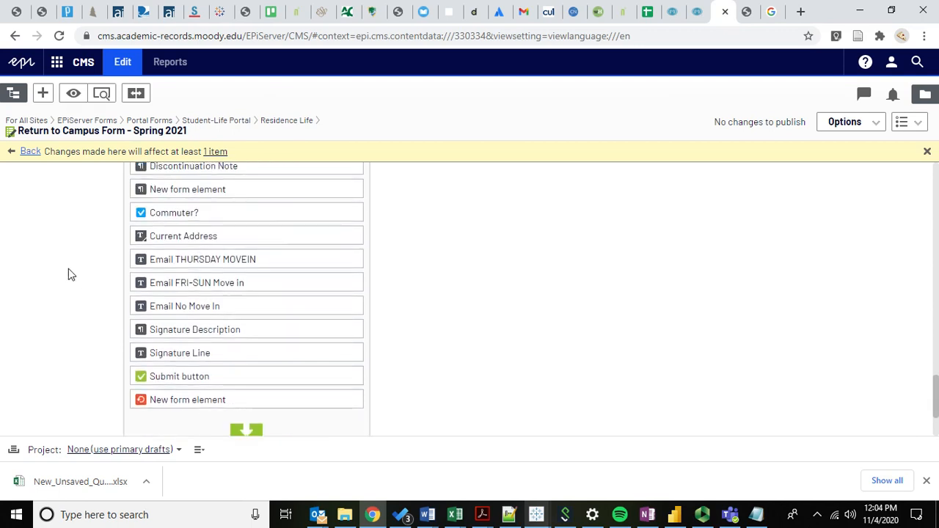
{"action": "scroll", "coordinate": [68, 273], "scroll_direction": "down", "scroll_amount": 1}
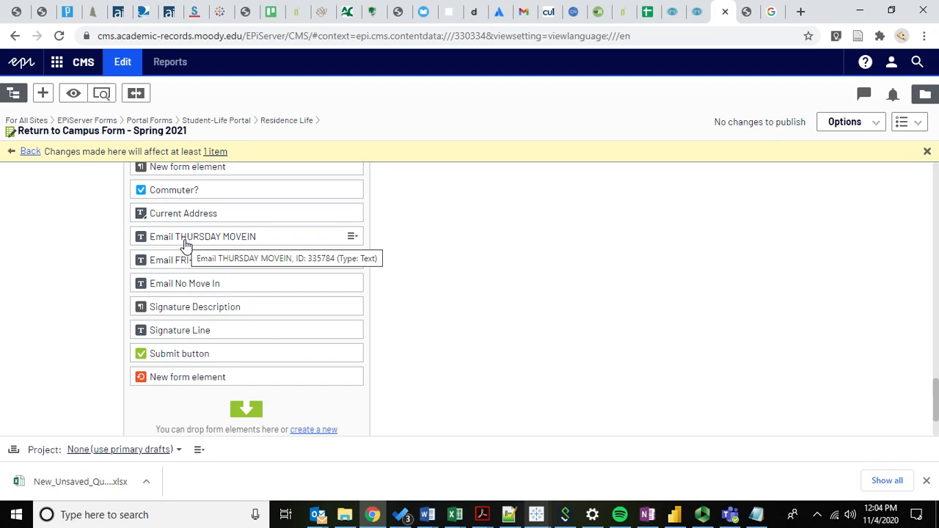
- Open the Email THURSDAY MOVEIN element, examine the dependency conditions that control when it is shown, and return to the form
{"action": "left_click", "coordinate": [353, 237]}
{"action": "left_click", "coordinate": [382, 254]}
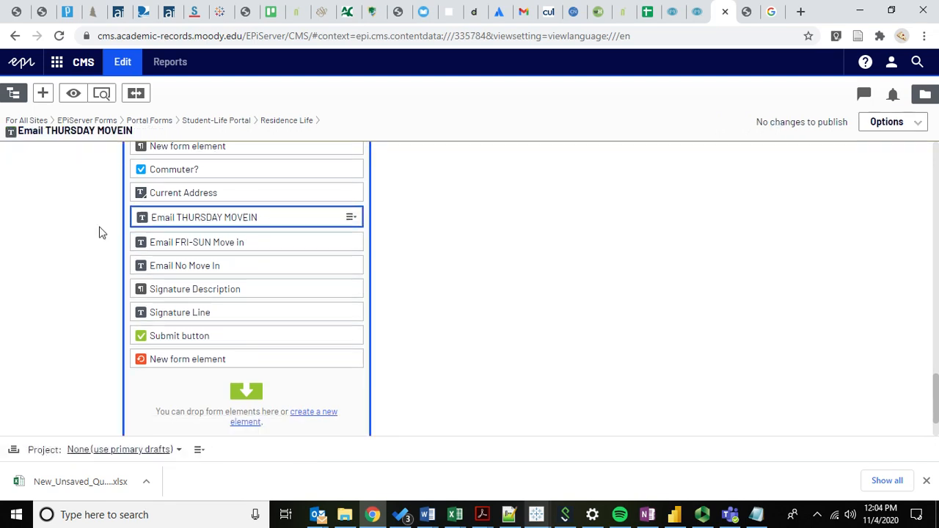
{"action": "left_click", "coordinate": [253, 304]}
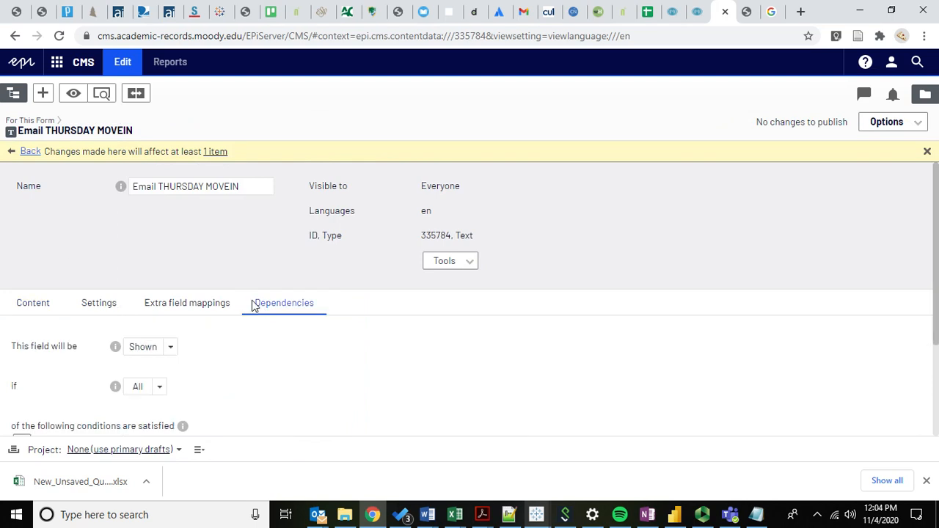
{"action": "scroll", "coordinate": [253, 304], "scroll_direction": "down", "scroll_amount": 2}
{"action": "left_click_drag", "start_coordinate": [15, 211], "coordinate": [154, 234]}
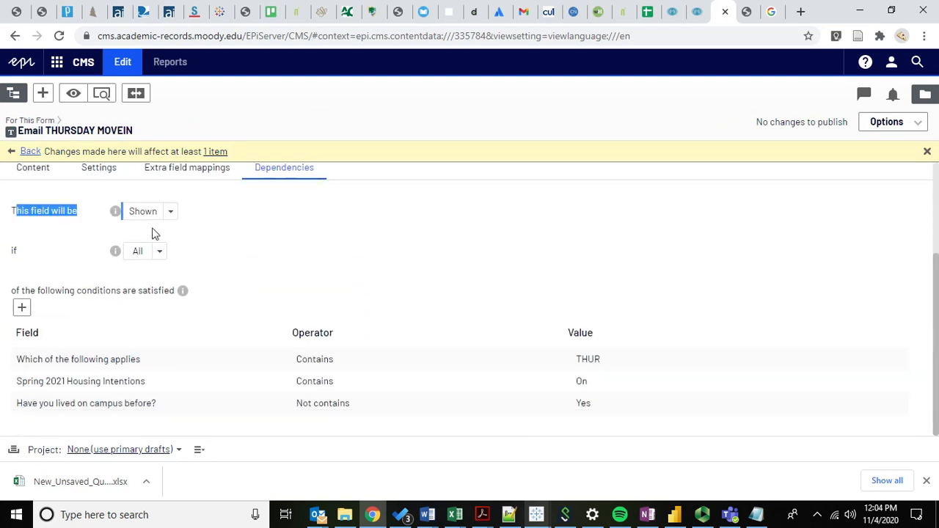
{"action": "left_click", "coordinate": [208, 260]}
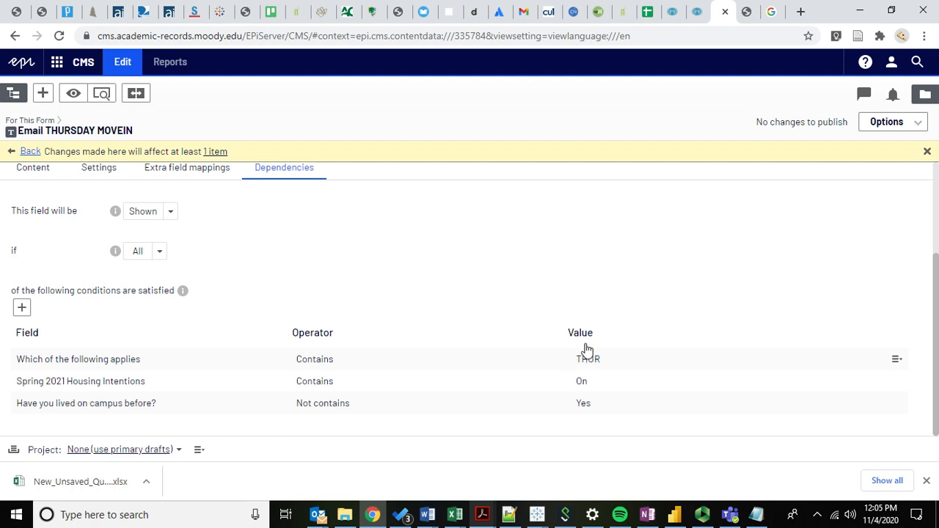
{"action": "left_click", "coordinate": [28, 152]}
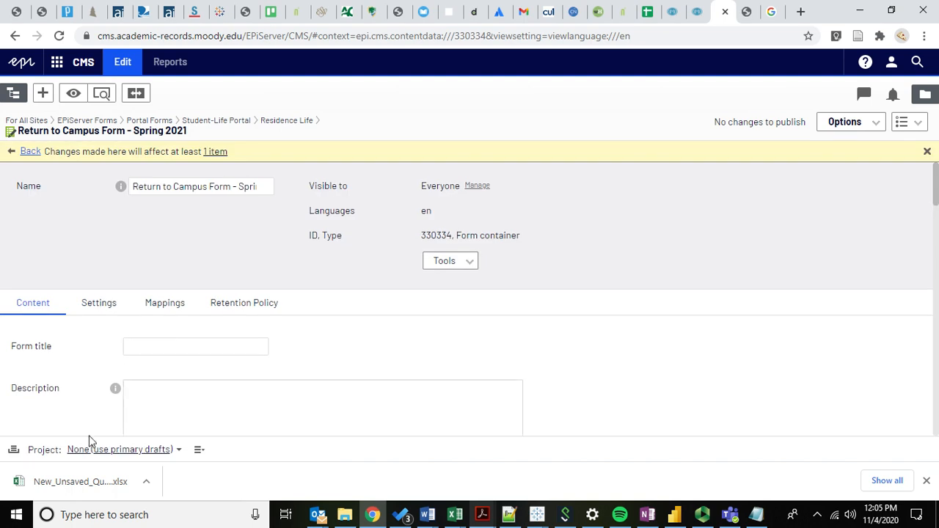
- Open the "Which of the following applies" element, examine the value behind each choice, and return to the form
{"action": "scroll", "coordinate": [105, 377], "scroll_direction": "down", "scroll_amount": 10}
{"action": "scroll", "coordinate": [70, 345], "scroll_direction": "down", "scroll_amount": 4}
{"action": "mouse_move", "coordinate": [348, 236]}
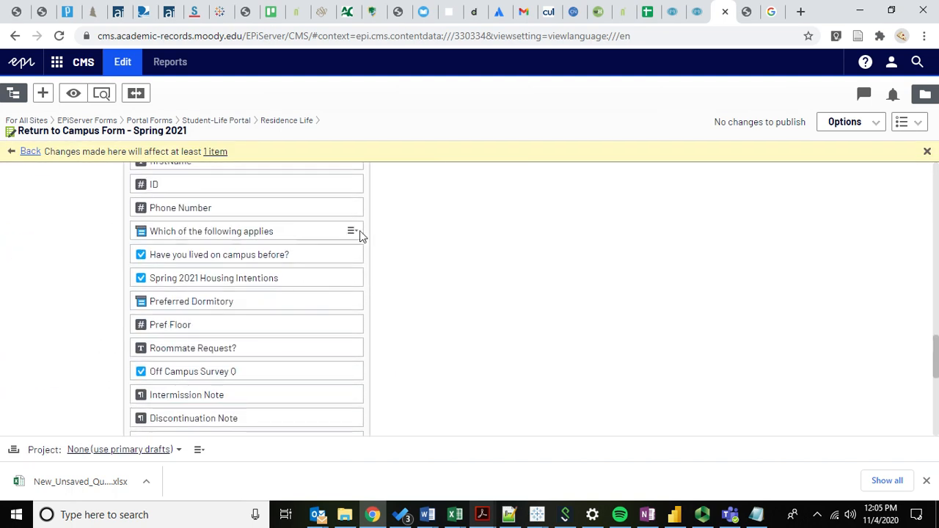
{"action": "left_click", "coordinate": [351, 232]}
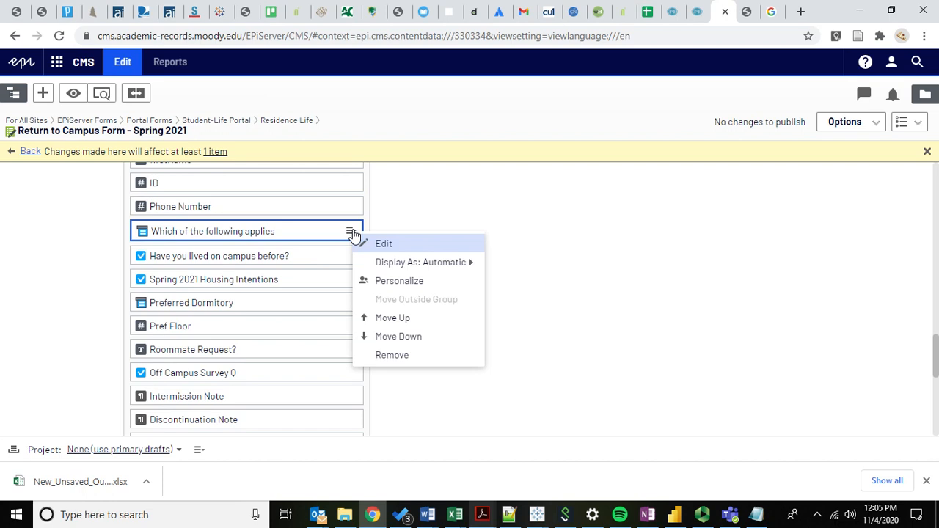
{"action": "left_click", "coordinate": [429, 244]}
{"action": "scroll", "coordinate": [86, 245], "scroll_direction": "down", "scroll_amount": 2}
{"action": "scroll", "coordinate": [86, 245], "scroll_direction": "down", "scroll_amount": 5}
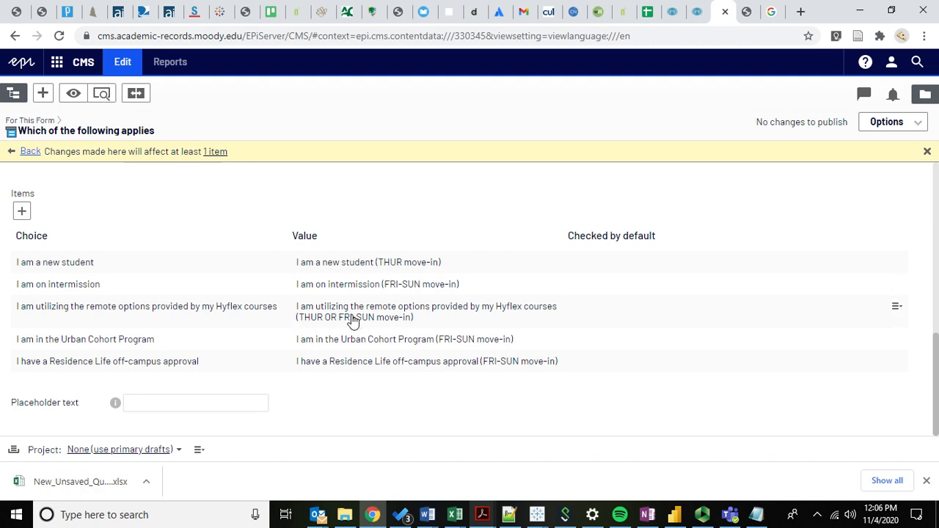
{"action": "left_click", "coordinate": [31, 151]}
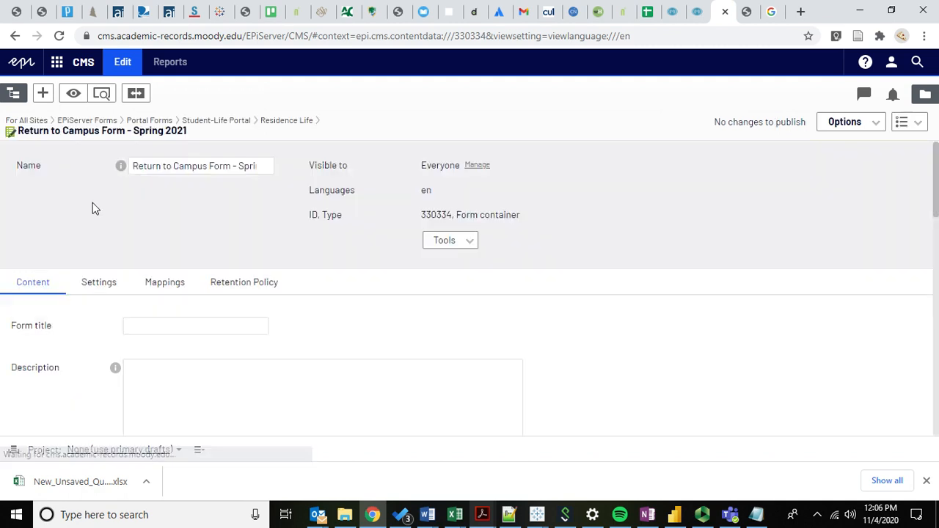
- Open the Email FRI-SUN Move in element, examine the dependency conditions that control when it is shown, and return to the form
{"action": "scroll", "coordinate": [96, 306], "scroll_direction": "down", "scroll_amount": 10}
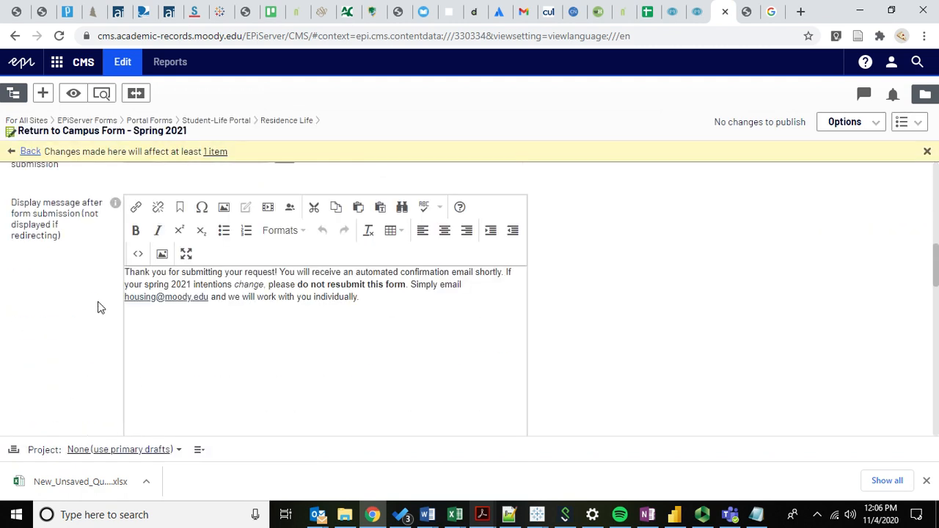
{"action": "scroll", "coordinate": [87, 287], "scroll_direction": "down", "scroll_amount": 10}
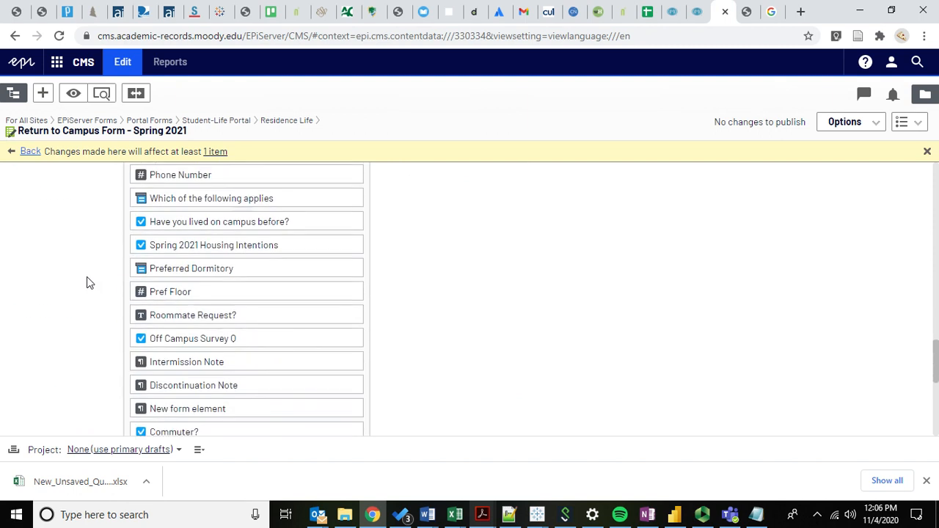
{"action": "scroll", "coordinate": [86, 314], "scroll_direction": "down", "scroll_amount": 1}
{"action": "scroll", "coordinate": [192, 234], "scroll_direction": "up", "scroll_amount": 1}
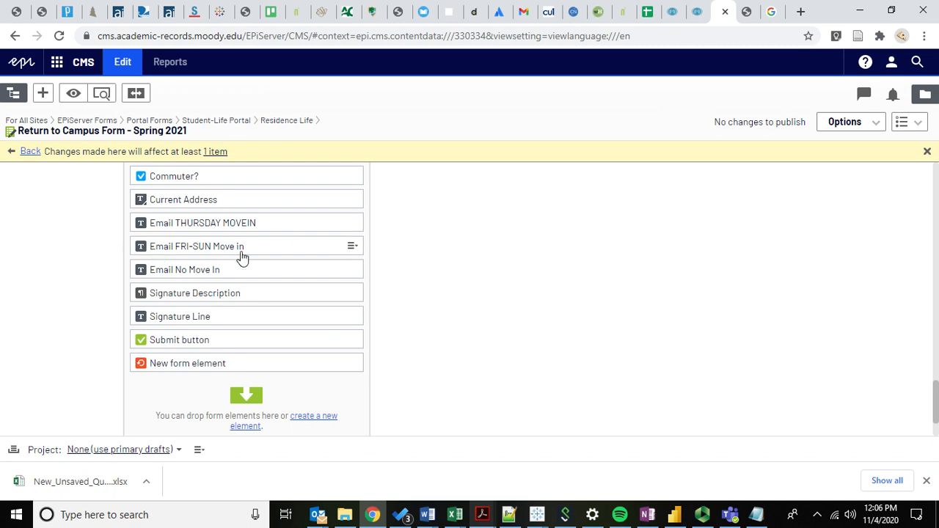
{"action": "left_click", "coordinate": [353, 248]}
{"action": "left_click", "coordinate": [381, 259]}
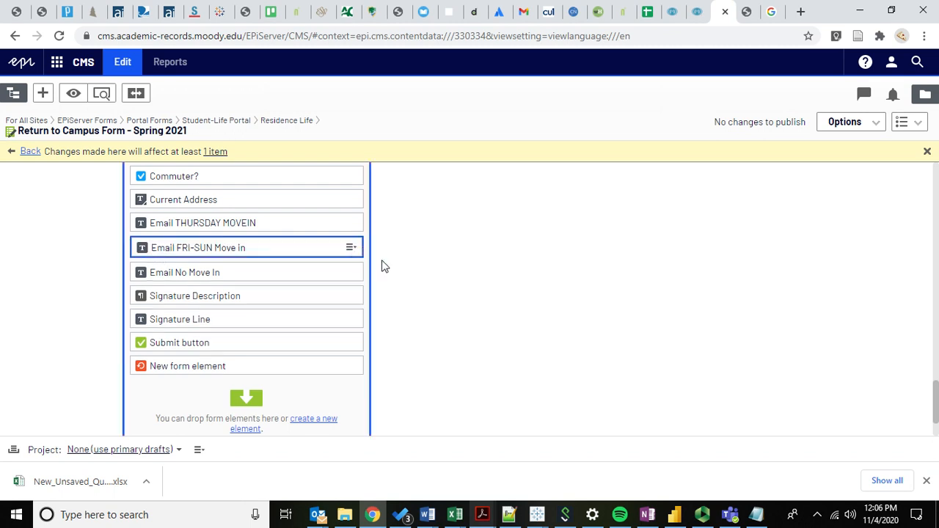
{"action": "scroll", "coordinate": [143, 223], "scroll_direction": "down", "scroll_amount": 1}
{"action": "left_click", "coordinate": [308, 259]}
{"action": "scroll", "coordinate": [334, 308], "scroll_direction": "down", "scroll_amount": 1}
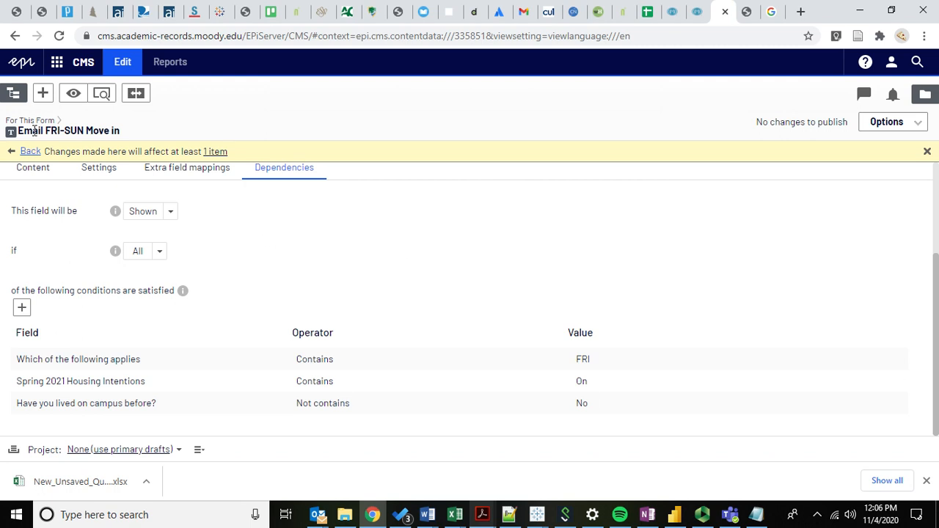
{"action": "left_click", "coordinate": [29, 152]}
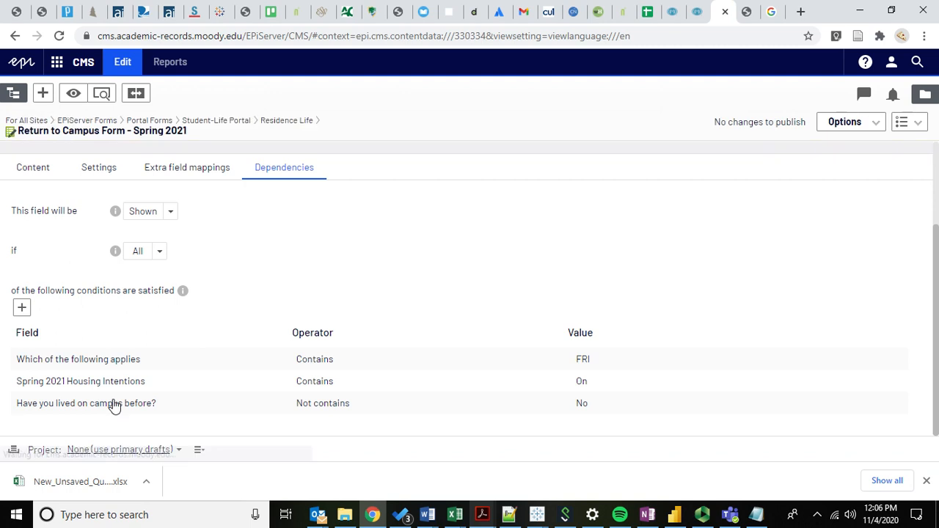
- Open the Email No Move In element, examine the dependency condition that controls when it is shown, and return to the form
{"action": "scroll", "coordinate": [90, 317], "scroll_direction": "down", "scroll_amount": 5}
{"action": "scroll", "coordinate": [89, 317], "scroll_direction": "down", "scroll_amount": 10}
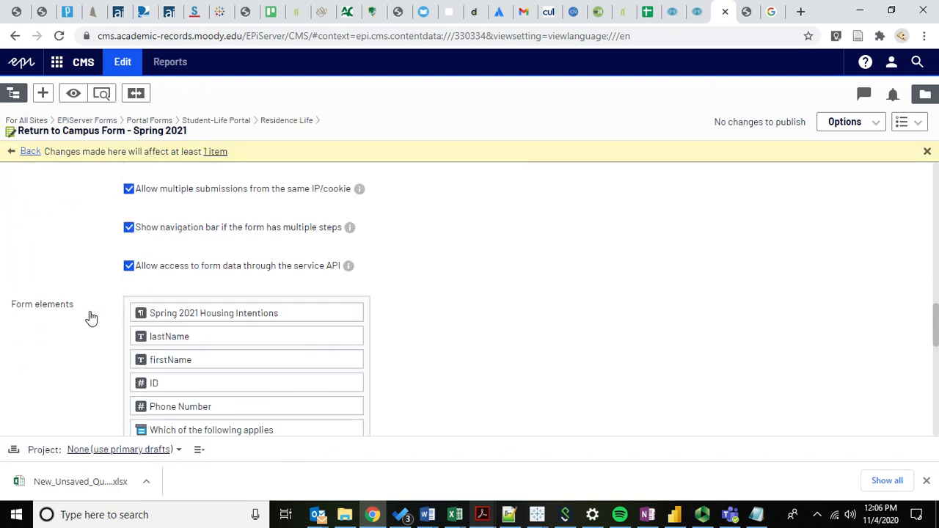
{"action": "scroll", "coordinate": [92, 349], "scroll_direction": "down", "scroll_amount": 2}
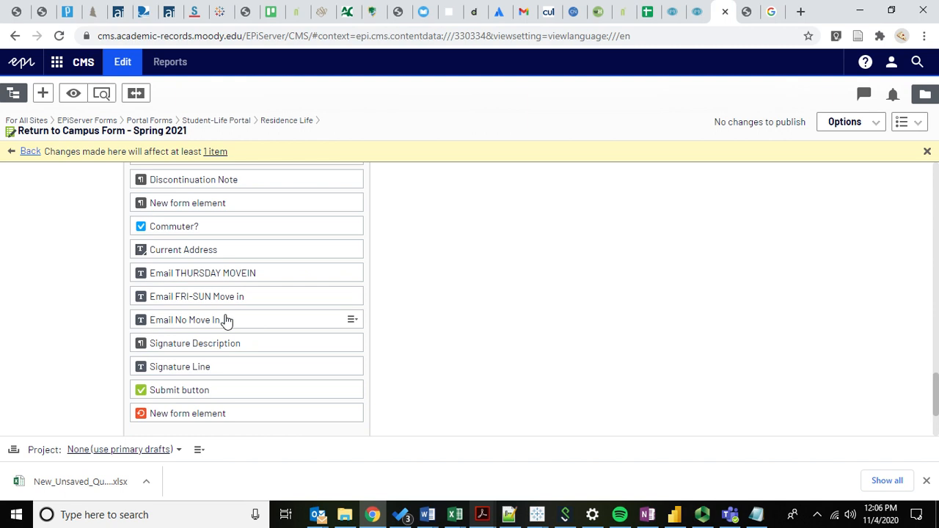
{"action": "left_click", "coordinate": [351, 320]}
{"action": "left_click", "coordinate": [383, 332]}
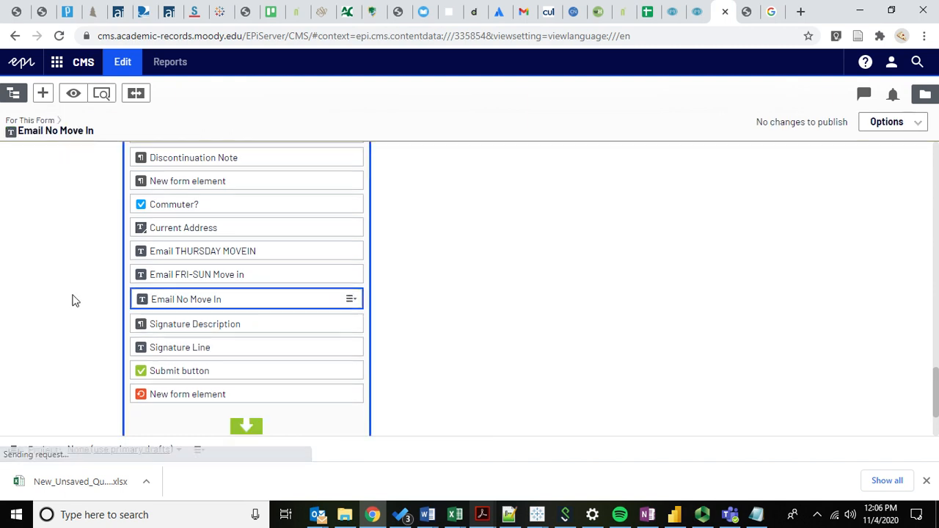
{"action": "left_click", "coordinate": [253, 306]}
{"action": "scroll", "coordinate": [108, 363], "scroll_direction": "down", "scroll_amount": 1}
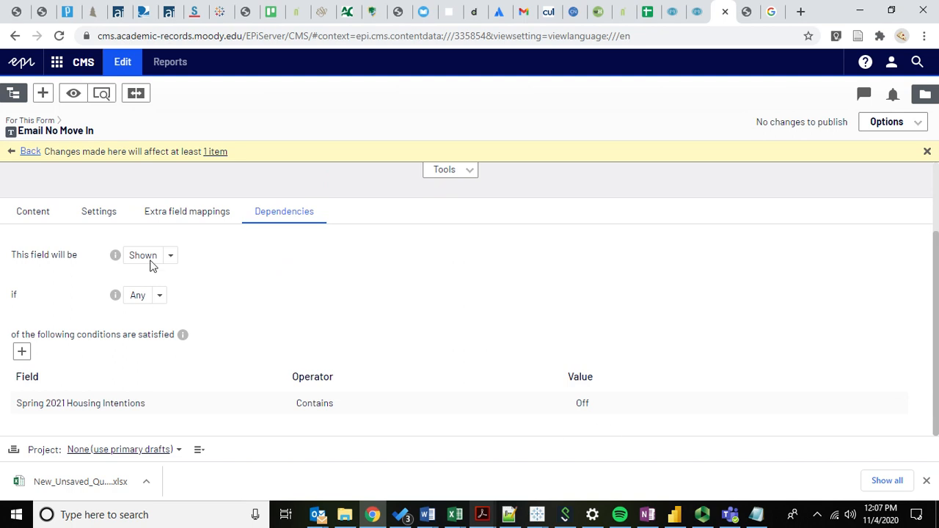
{"action": "left_click", "coordinate": [30, 152]}
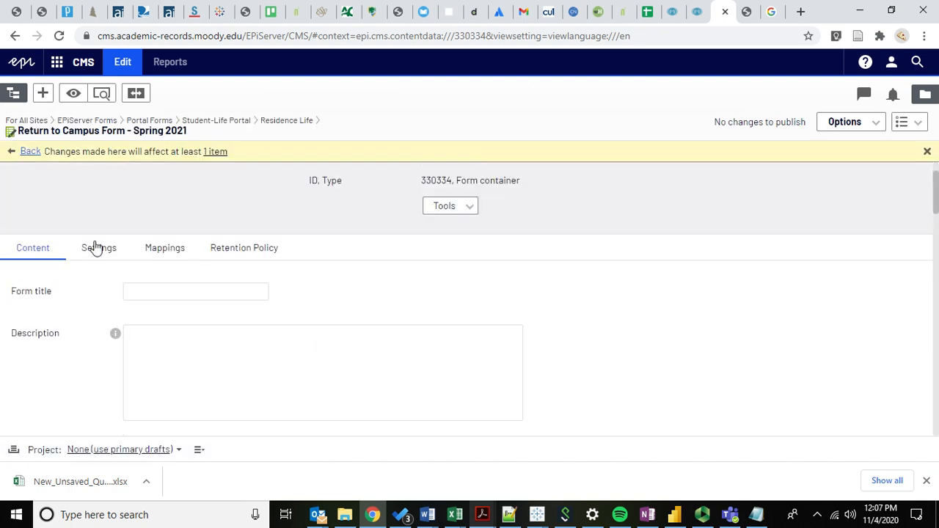
- Open the form's settings and examine the email template addressed to the #Email No Move In# placeholder
{"action": "left_click", "coordinate": [98, 250]}
{"action": "scroll", "coordinate": [360, 295], "scroll_direction": "down", "scroll_amount": 5}
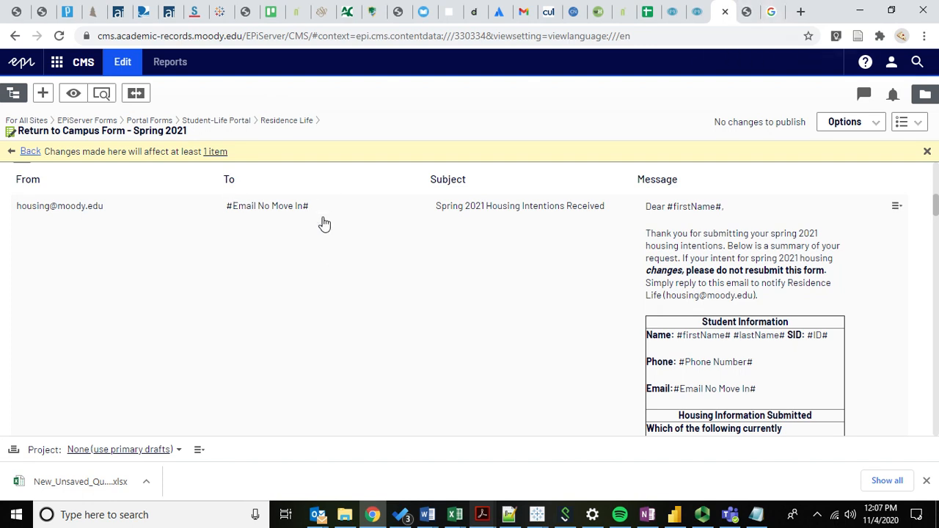
{"action": "scroll", "coordinate": [324, 223], "scroll_direction": "down", "scroll_amount": 5}
{"action": "scroll", "coordinate": [324, 224], "scroll_direction": "up", "scroll_amount": 2}
{"action": "scroll", "coordinate": [324, 223], "scroll_direction": "up", "scroll_amount": 2}
{"action": "scroll", "coordinate": [638, 281], "scroll_direction": "down", "scroll_amount": 5}
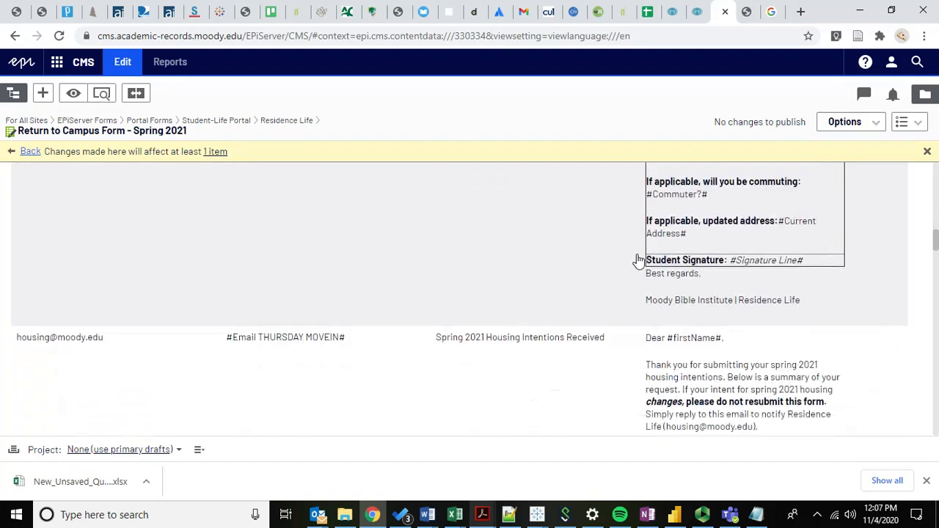
- Examine the message and move-in sign-up links of the email template addressed to #Email THURSDAY MOVEIN#
{"action": "scroll", "coordinate": [638, 260], "scroll_direction": "down", "scroll_amount": 10}
{"action": "scroll", "coordinate": [596, 270], "scroll_direction": "down", "scroll_amount": 8}
{"action": "scroll", "coordinate": [596, 269], "scroll_direction": "up", "scroll_amount": 1}
{"action": "scroll", "coordinate": [595, 221], "scroll_direction": "up", "scroll_amount": 3}
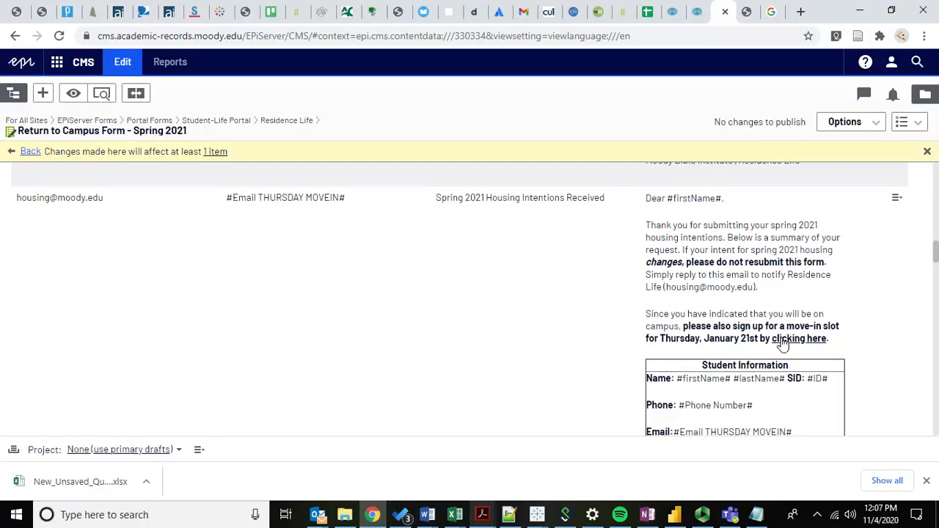
{"action": "scroll", "coordinate": [694, 288], "scroll_direction": "down", "scroll_amount": 4}
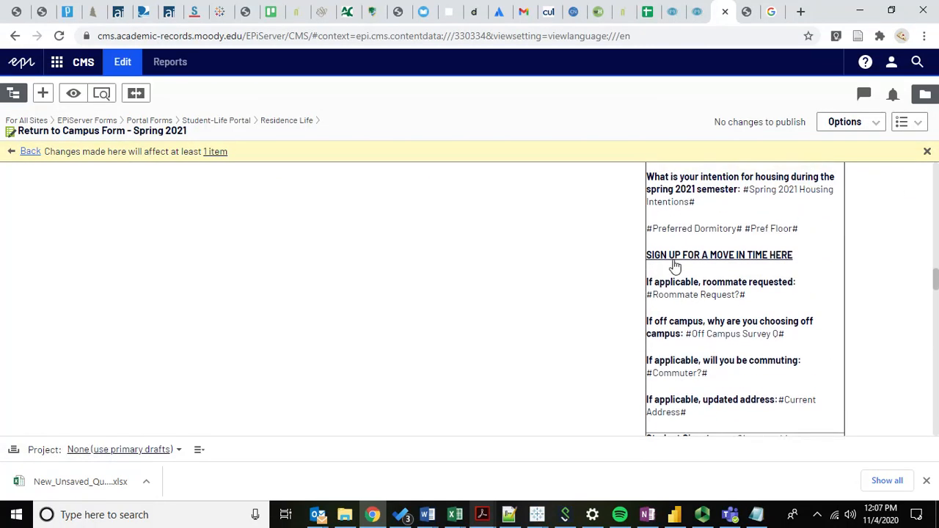
{"action": "scroll", "coordinate": [584, 243], "scroll_direction": "up", "scroll_amount": 6}
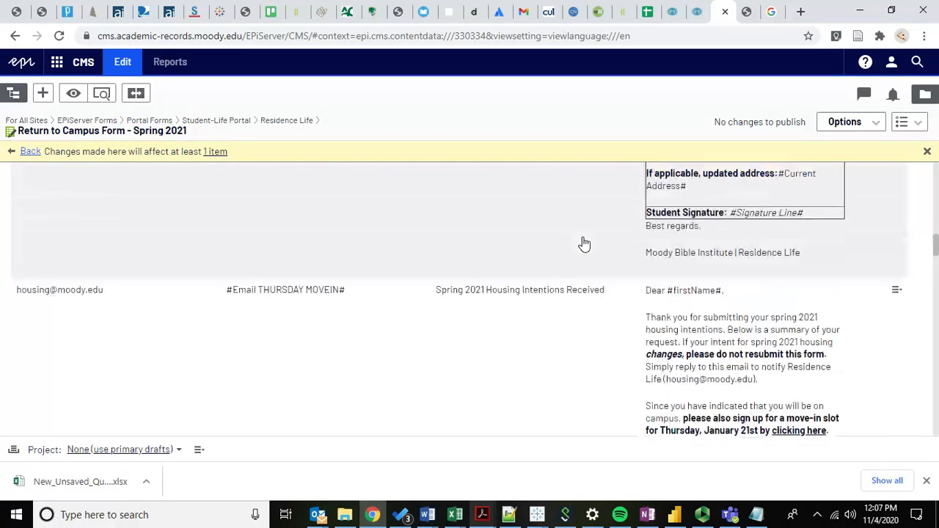
- Open the #Email THURSDAY MOVEIN# template for editing and review its sender, recipient placeholder, subject and message layout
{"action": "left_click", "coordinate": [899, 299]}
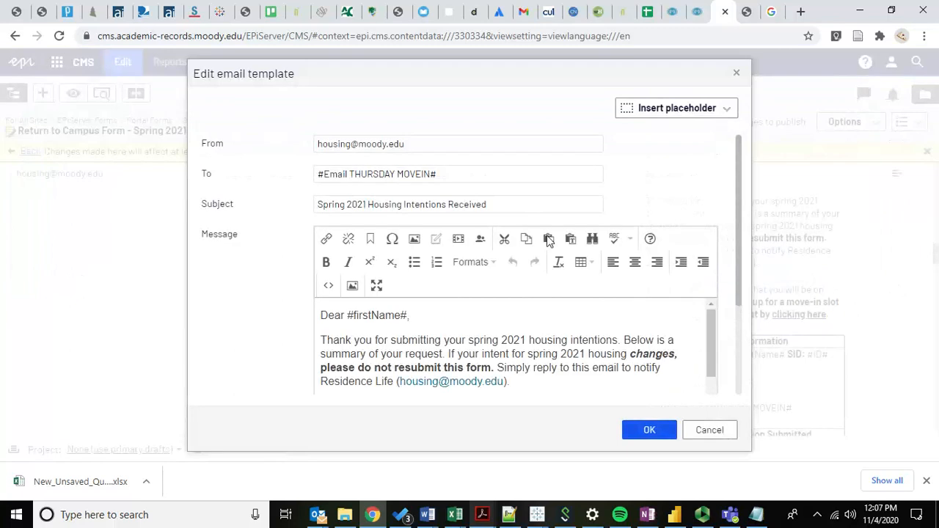
{"action": "left_click_drag", "start_coordinate": [713, 320], "coordinate": [711, 339]}
{"action": "left_click_drag", "start_coordinate": [741, 289], "coordinate": [740, 330]}
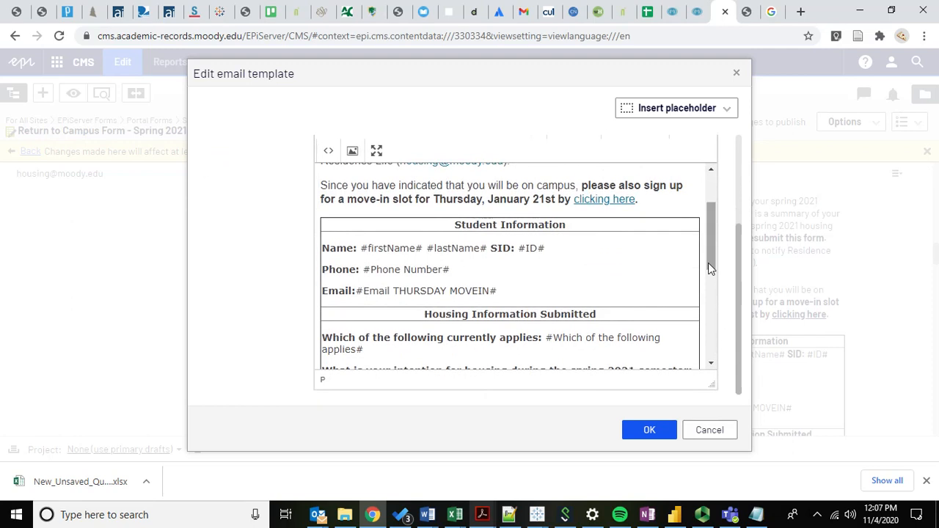
{"action": "left_click_drag", "start_coordinate": [708, 262], "coordinate": [710, 193]}
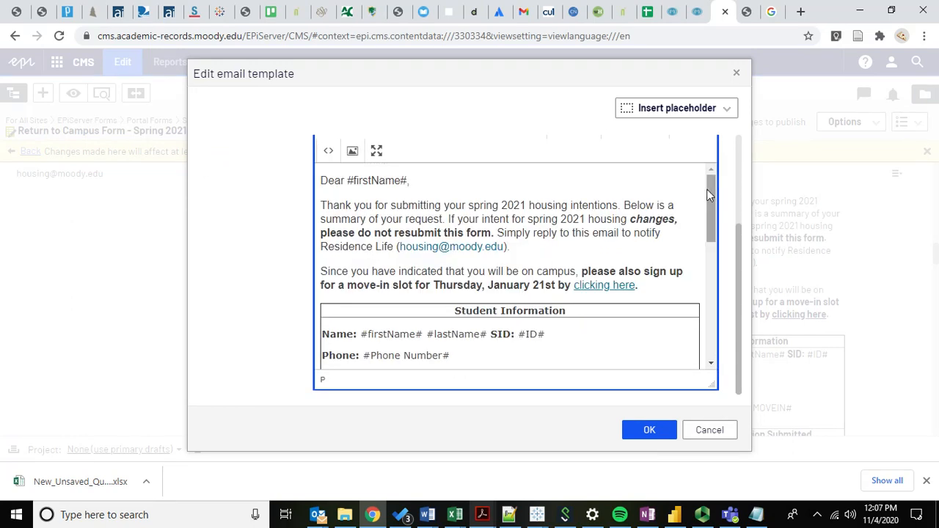
{"action": "scroll", "coordinate": [273, 210], "scroll_direction": "up", "scroll_amount": 2}
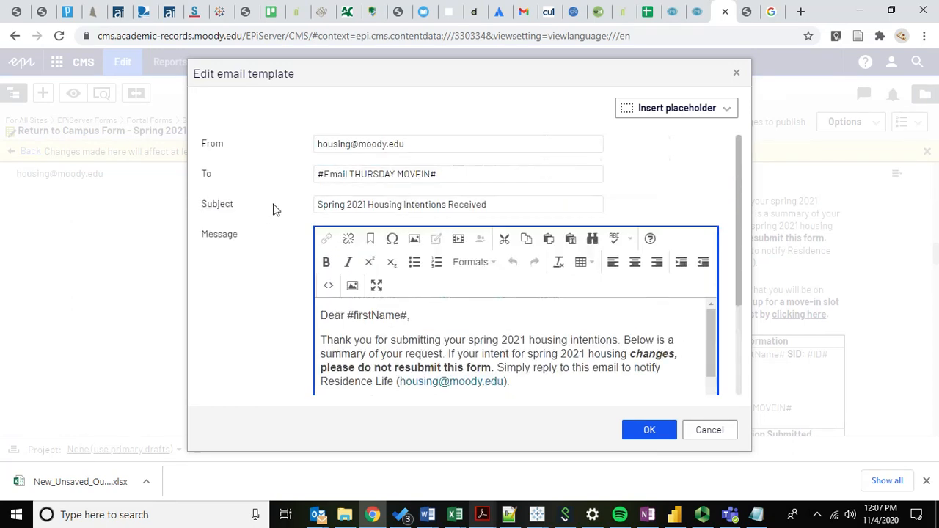
{"action": "scroll", "coordinate": [271, 278], "scroll_direction": "down", "scroll_amount": 1}
{"action": "scroll", "coordinate": [270, 281], "scroll_direction": "up", "scroll_amount": 1}
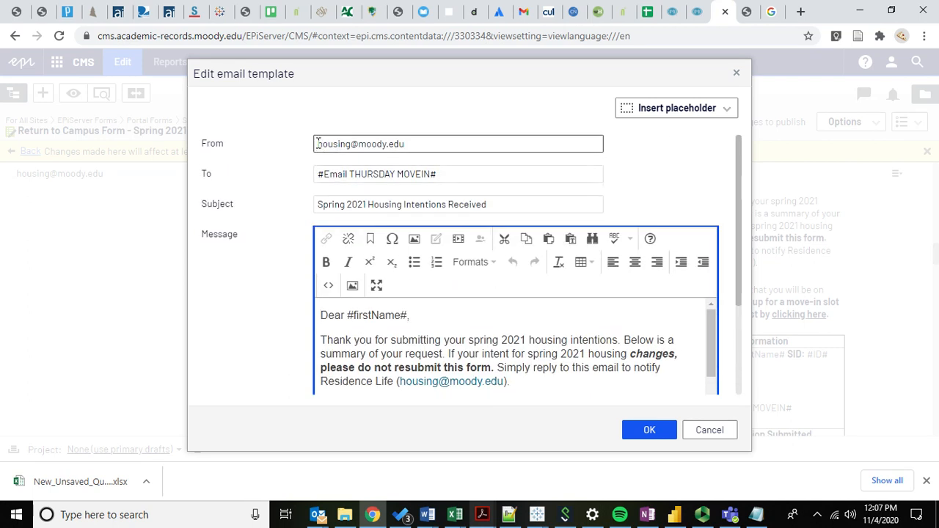
{"action": "left_click_drag", "start_coordinate": [318, 144], "coordinate": [466, 145]}
{"action": "left_click_drag", "start_coordinate": [318, 174], "coordinate": [455, 176]}
{"action": "left_click", "coordinate": [454, 177]}
- Inspect the sign-up links and field placeholders throughout the Thursday move-in message, and close the template without saving
{"action": "scroll", "coordinate": [245, 300], "scroll_direction": "down", "scroll_amount": 2}
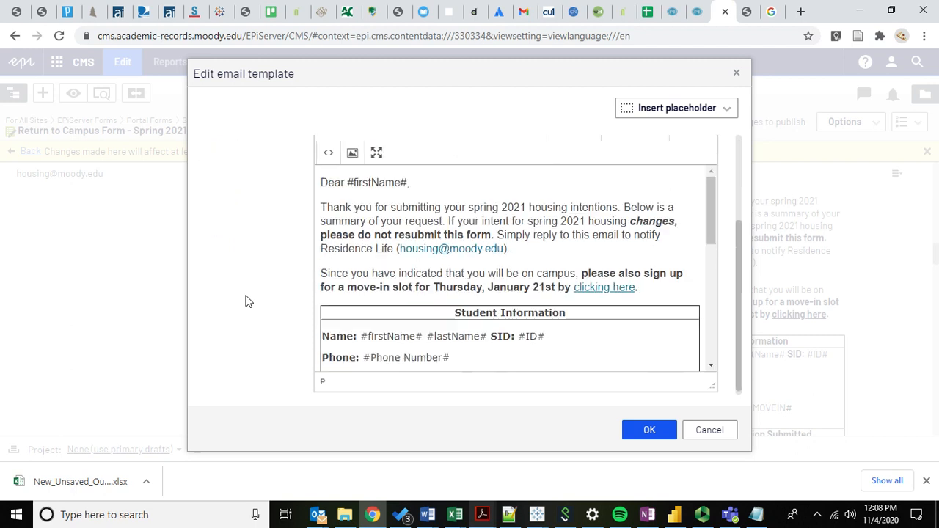
{"action": "scroll", "coordinate": [474, 302], "scroll_direction": "down", "scroll_amount": 1}
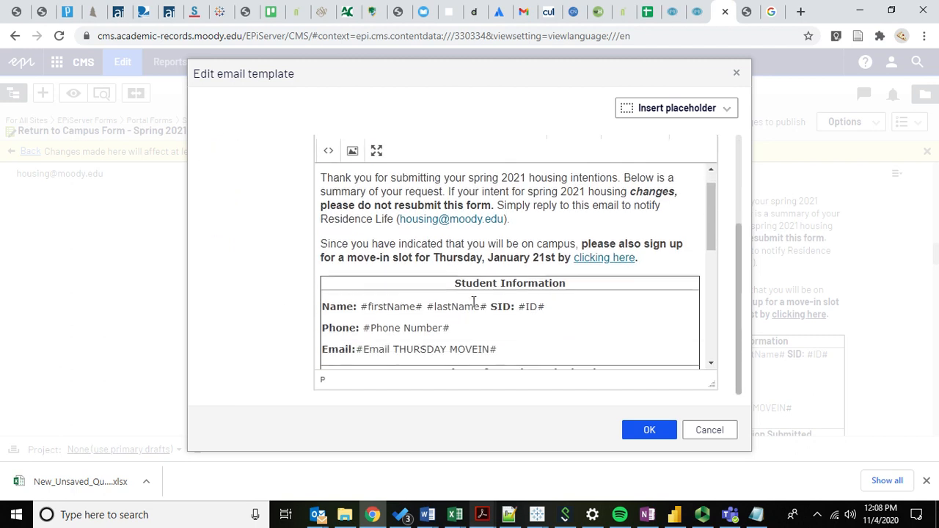
{"action": "left_click", "coordinate": [611, 258]}
{"action": "scroll", "coordinate": [557, 267], "scroll_direction": "down", "scroll_amount": 5}
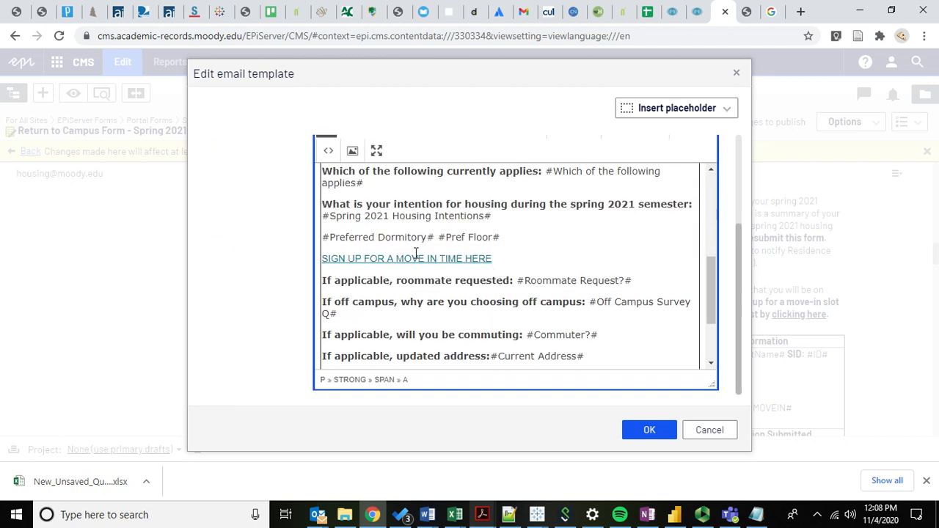
{"action": "left_click", "coordinate": [380, 229]}
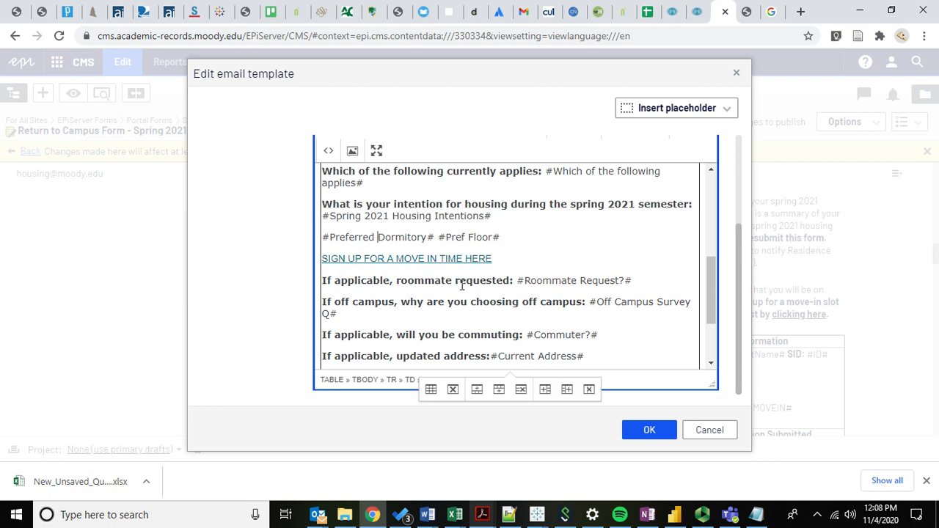
{"action": "scroll", "coordinate": [462, 286], "scroll_direction": "down", "scroll_amount": 2}
{"action": "scroll", "coordinate": [423, 199], "scroll_direction": "up", "scroll_amount": 7}
{"action": "scroll", "coordinate": [423, 198], "scroll_direction": "down", "scroll_amount": 2}
{"action": "scroll", "coordinate": [370, 291], "scroll_direction": "down", "scroll_amount": 2}
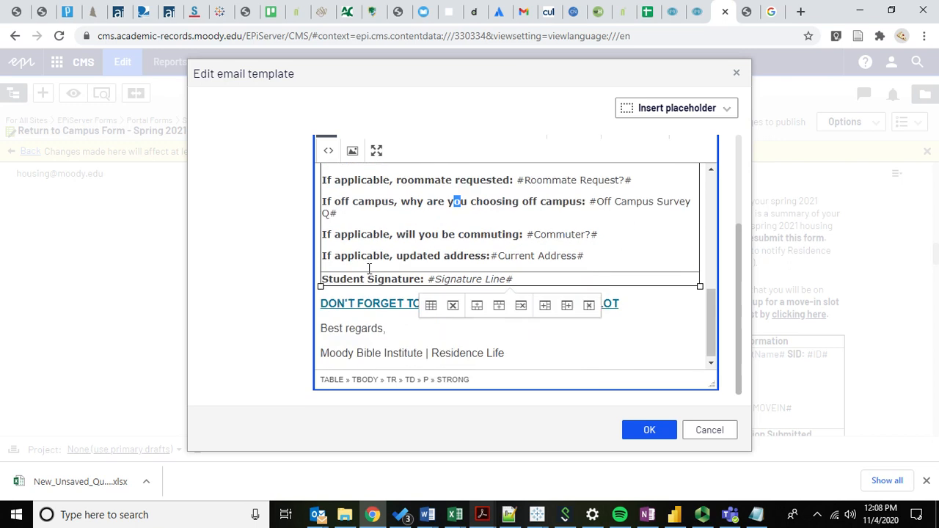
{"action": "left_click_drag", "start_coordinate": [323, 301], "coordinate": [631, 312]}
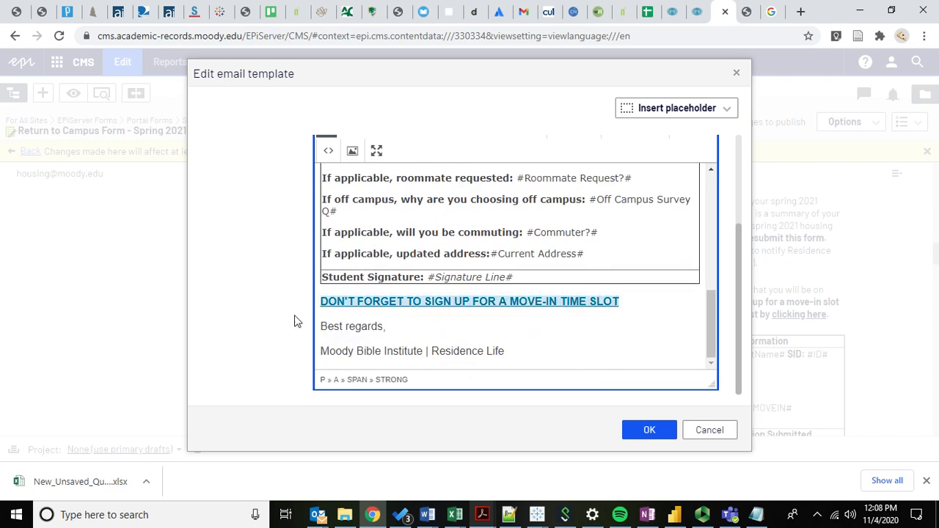
{"action": "left_click", "coordinate": [414, 330]}
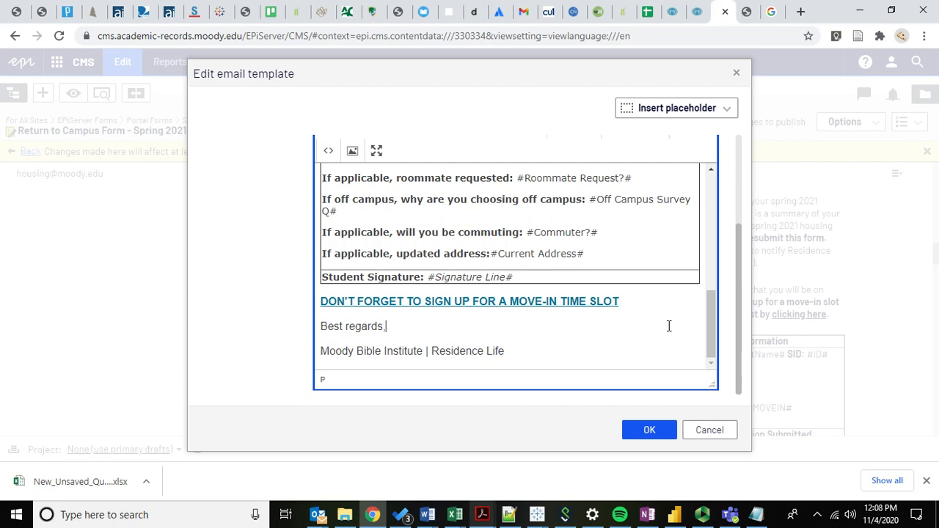
{"action": "left_click", "coordinate": [702, 431]}
- Examine the email template addressed to #Email FRI-SUN Move in#, including its move-in dates, sign-up links and submitted housing information
{"action": "scroll", "coordinate": [470, 340], "scroll_direction": "down", "scroll_amount": 5}
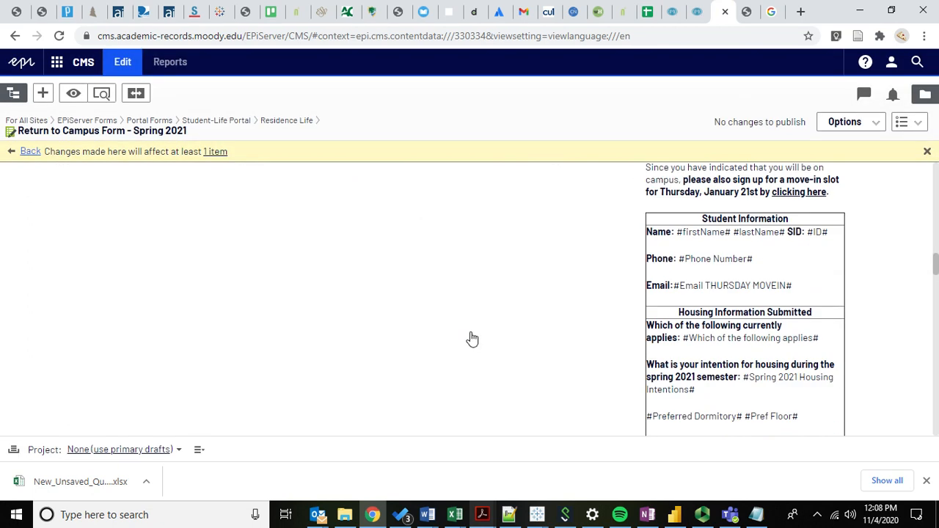
{"action": "scroll", "coordinate": [472, 339], "scroll_direction": "up", "scroll_amount": 6}
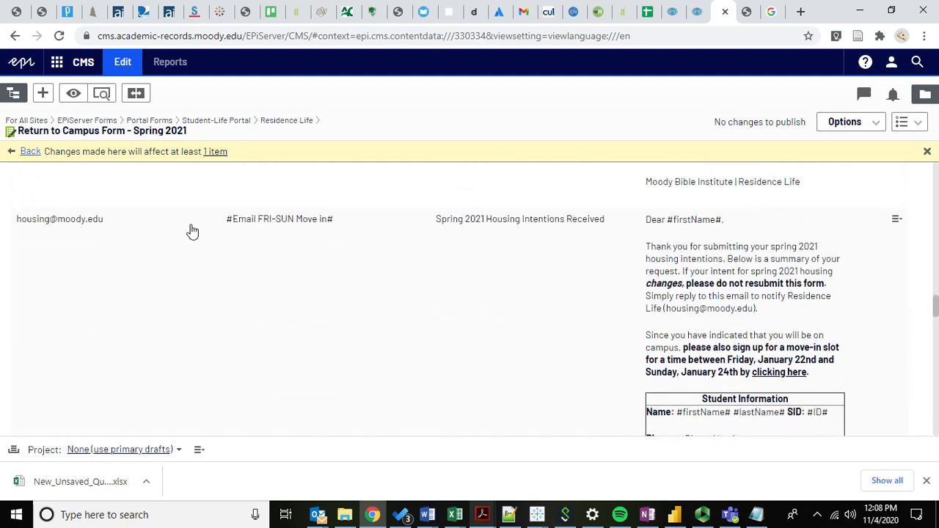
{"action": "scroll", "coordinate": [692, 272], "scroll_direction": "down", "scroll_amount": 2}
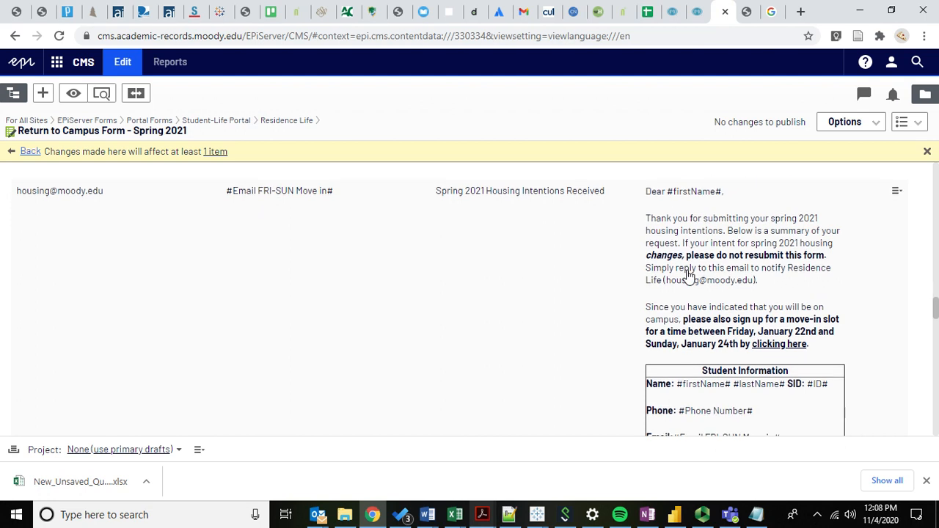
{"action": "scroll", "coordinate": [689, 275], "scroll_direction": "up", "scroll_amount": 1}
{"action": "scroll", "coordinate": [477, 260], "scroll_direction": "up", "scroll_amount": 1}
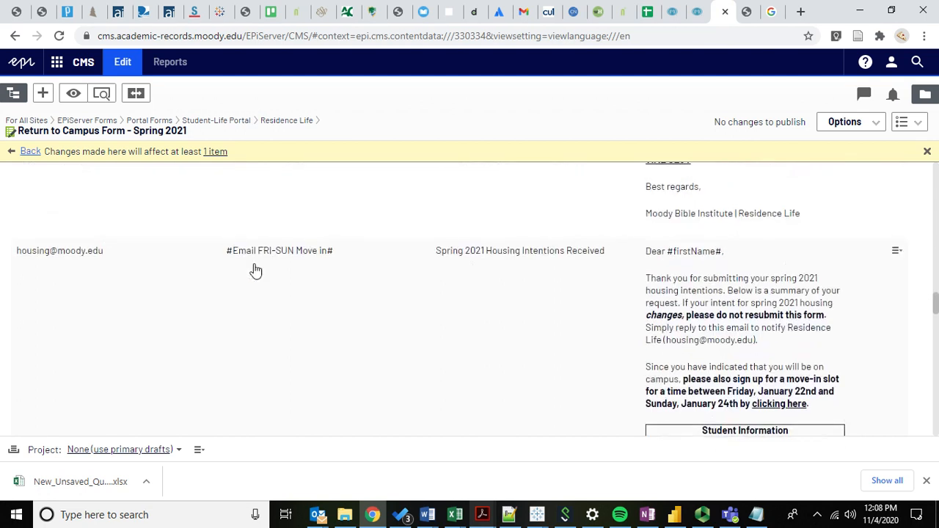
{"action": "scroll", "coordinate": [505, 325], "scroll_direction": "down", "scroll_amount": 4}
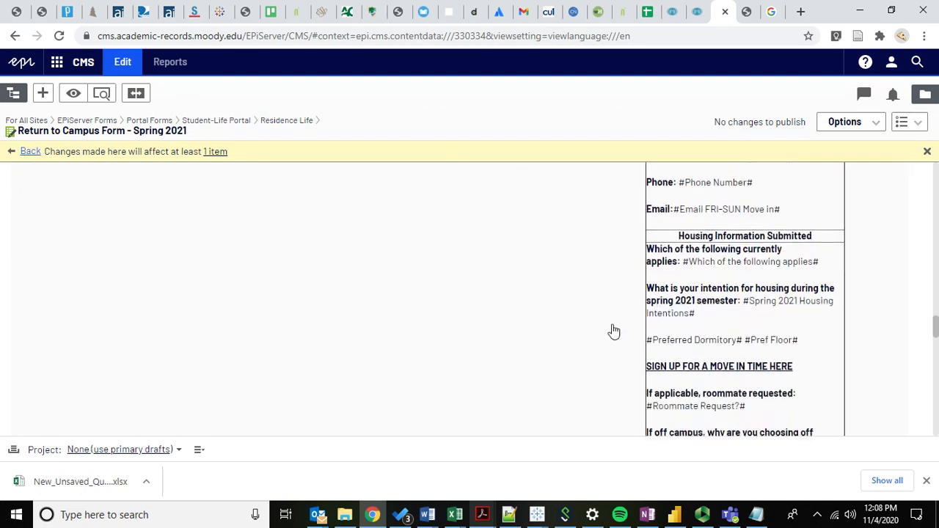
{"action": "scroll", "coordinate": [547, 327], "scroll_direction": "down", "scroll_amount": 3}
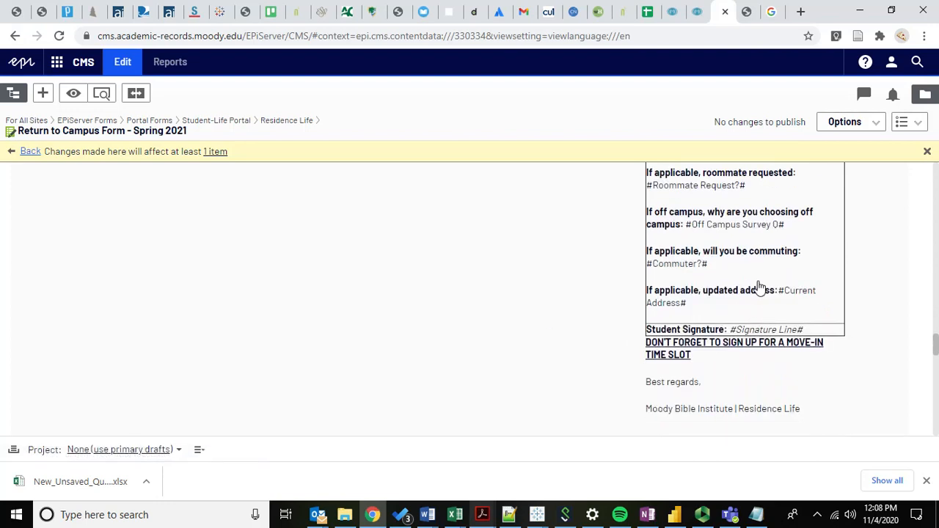
- Examine the sender, staff recipient, subject and message of the "spring intentions #ID#" email template
{"action": "scroll", "coordinate": [600, 364], "scroll_direction": "down", "scroll_amount": 4}
{"action": "scroll", "coordinate": [429, 274], "scroll_direction": "up", "scroll_amount": 2}
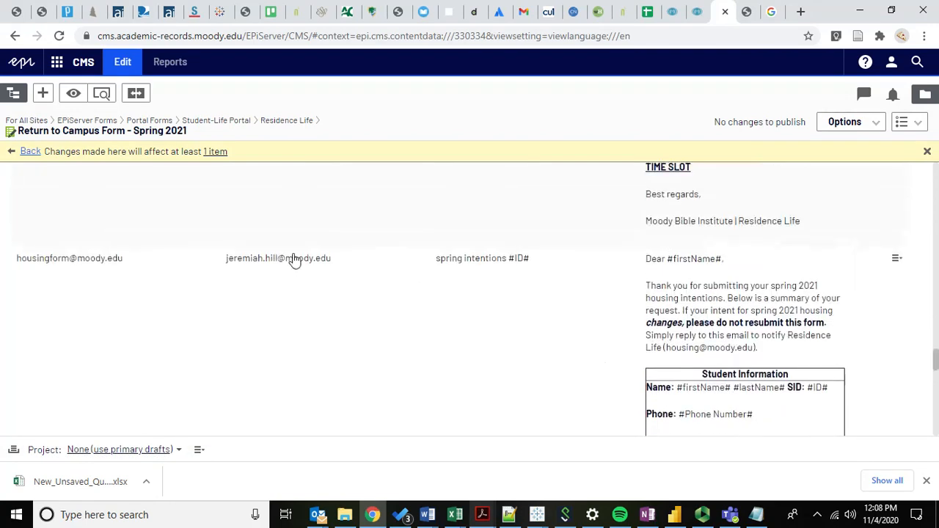
{"action": "scroll", "coordinate": [275, 360], "scroll_direction": "down", "scroll_amount": 5}
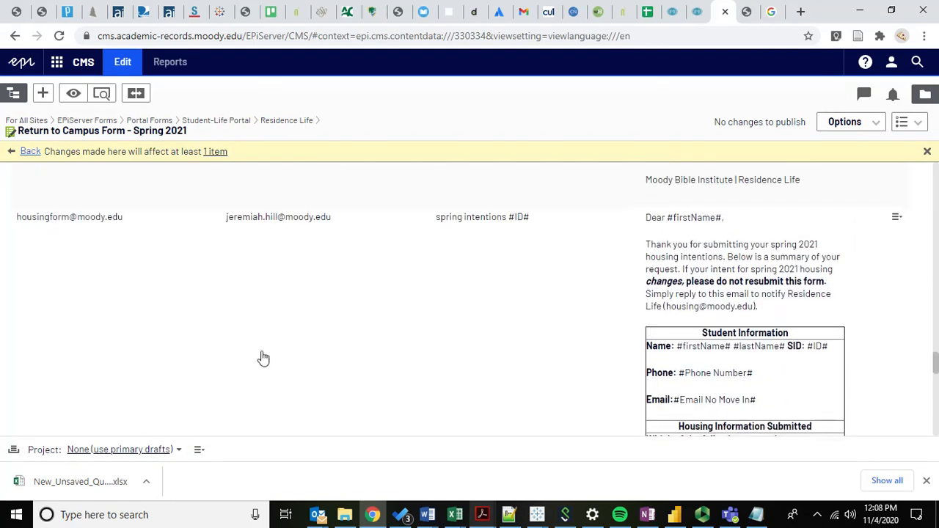
{"action": "scroll", "coordinate": [263, 358], "scroll_direction": "down", "scroll_amount": 4}
{"action": "scroll", "coordinate": [264, 358], "scroll_direction": "up", "scroll_amount": 8}
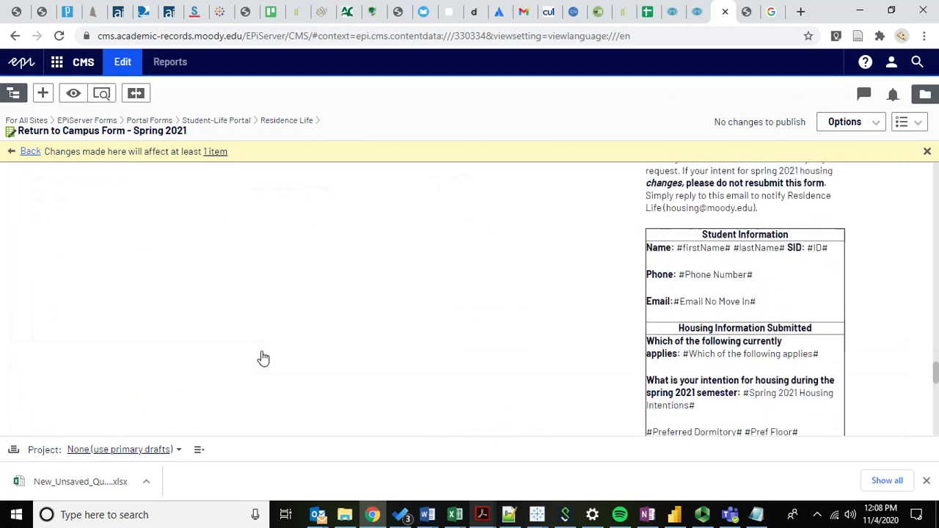
{"action": "scroll", "coordinate": [264, 358], "scroll_direction": "up", "scroll_amount": 1}
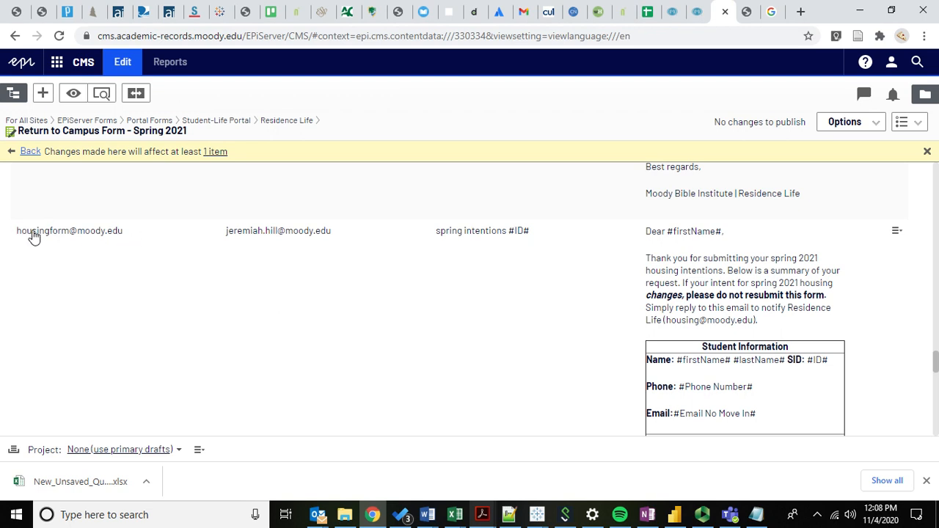
{"action": "scroll", "coordinate": [572, 304], "scroll_direction": "down", "scroll_amount": 3}
{"action": "scroll", "coordinate": [513, 286], "scroll_direction": "up", "scroll_amount": 1}
{"action": "scroll", "coordinate": [449, 261], "scroll_direction": "up", "scroll_amount": 3}
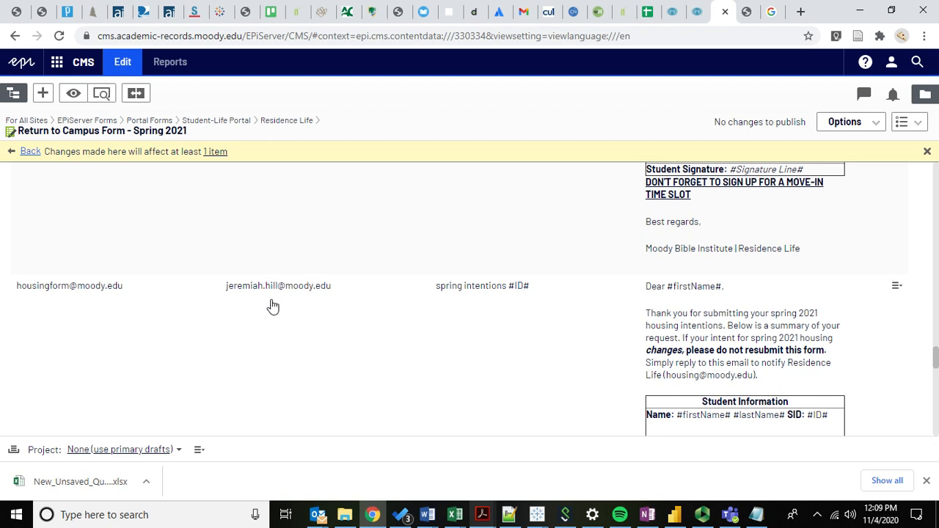
{"action": "scroll", "coordinate": [396, 314], "scroll_direction": "down", "scroll_amount": 2}
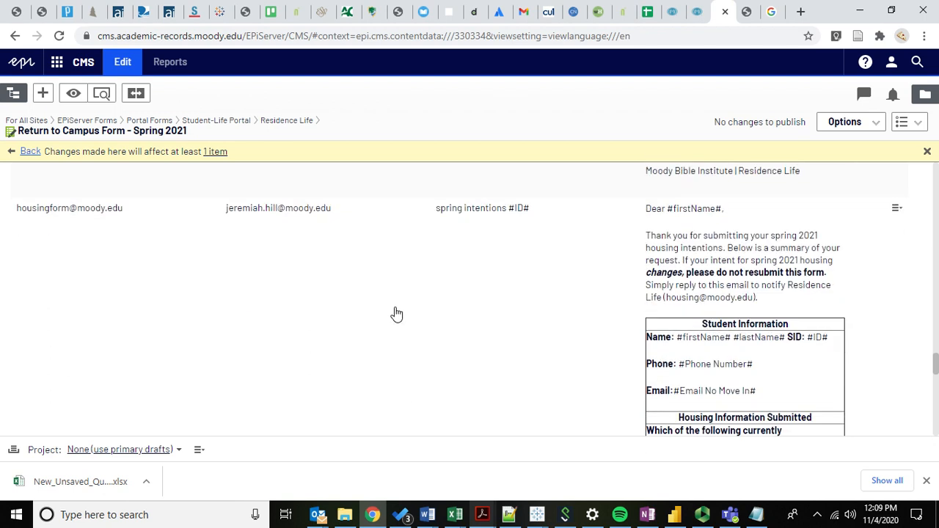
{"action": "scroll", "coordinate": [397, 314], "scroll_direction": "down", "scroll_amount": 5}
{"action": "scroll", "coordinate": [396, 314], "scroll_direction": "up", "scroll_amount": 3}
{"action": "scroll", "coordinate": [396, 314], "scroll_direction": "up", "scroll_amount": 3}
{"action": "scroll", "coordinate": [396, 314], "scroll_direction": "down", "scroll_amount": 1}
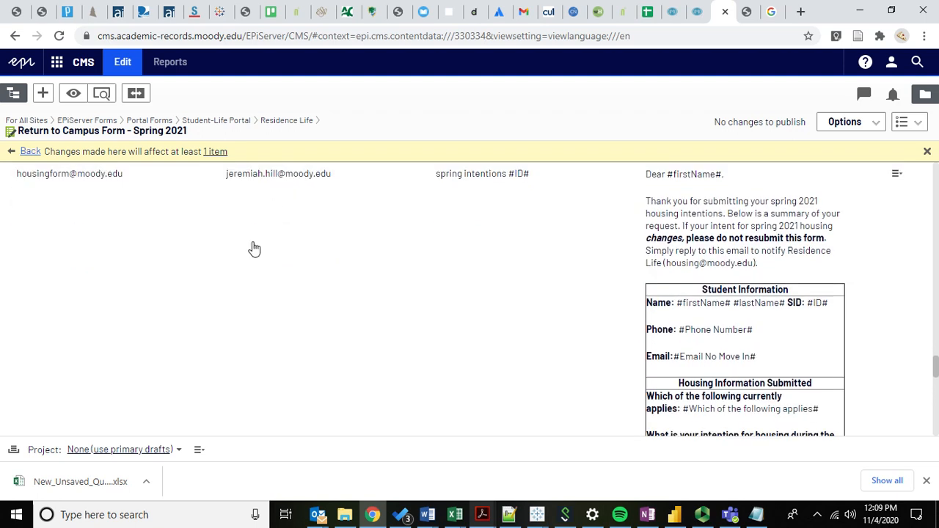
- Examine the student information and housing placeholders in the message of the email template addressed to #Email No Move In#
{"action": "scroll", "coordinate": [265, 253], "scroll_direction": "down", "scroll_amount": 3}
{"action": "scroll", "coordinate": [266, 253], "scroll_direction": "up", "scroll_amount": 10}
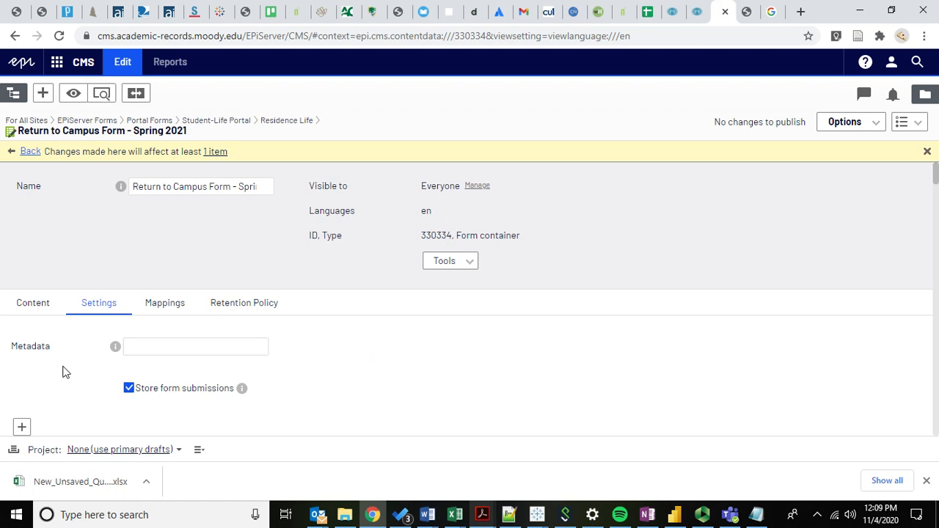
{"action": "scroll", "coordinate": [66, 353], "scroll_direction": "down", "scroll_amount": 1}
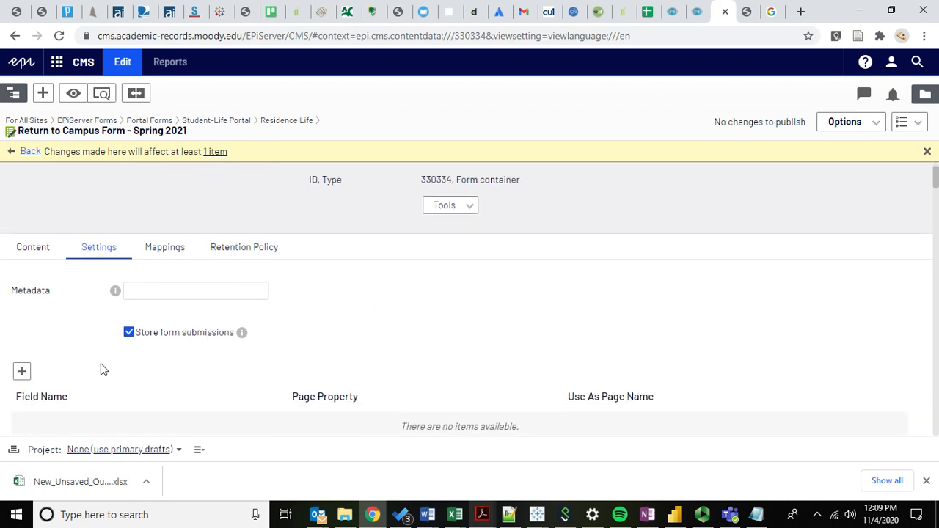
{"action": "scroll", "coordinate": [101, 363], "scroll_direction": "down", "scroll_amount": 5}
{"action": "scroll", "coordinate": [100, 363], "scroll_direction": "down", "scroll_amount": 3}
{"action": "scroll", "coordinate": [704, 249], "scroll_direction": "up", "scroll_amount": 1}
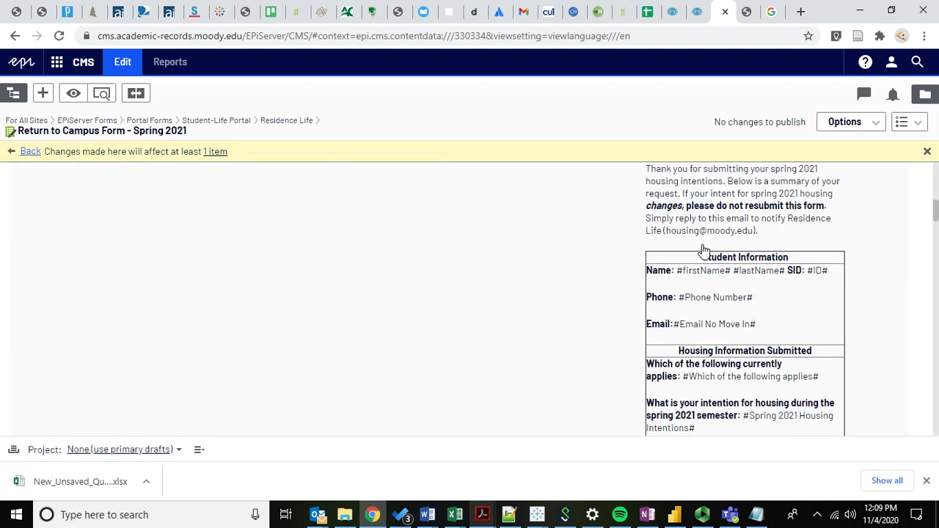
{"action": "scroll", "coordinate": [644, 277], "scroll_direction": "up", "scroll_amount": 2}
{"action": "scroll", "coordinate": [698, 327], "scroll_direction": "down", "scroll_amount": 3}
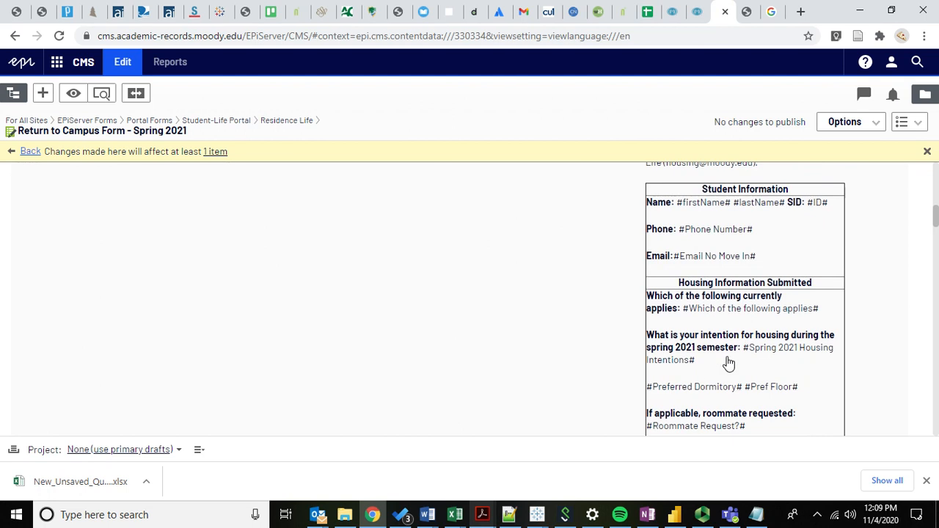
{"action": "scroll", "coordinate": [594, 281], "scroll_direction": "up", "scroll_amount": 2}
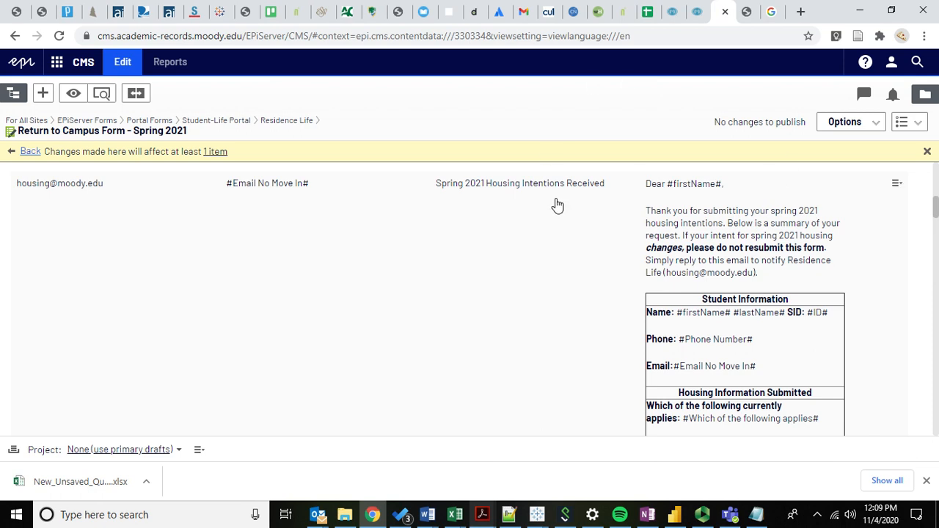
- Check the sender, recipient placeholder and subject of the "Spring 2021 Housing Intentions Received" template, and return to the start of the form settings
{"action": "scroll", "coordinate": [415, 220], "scroll_direction": "up", "scroll_amount": 2}
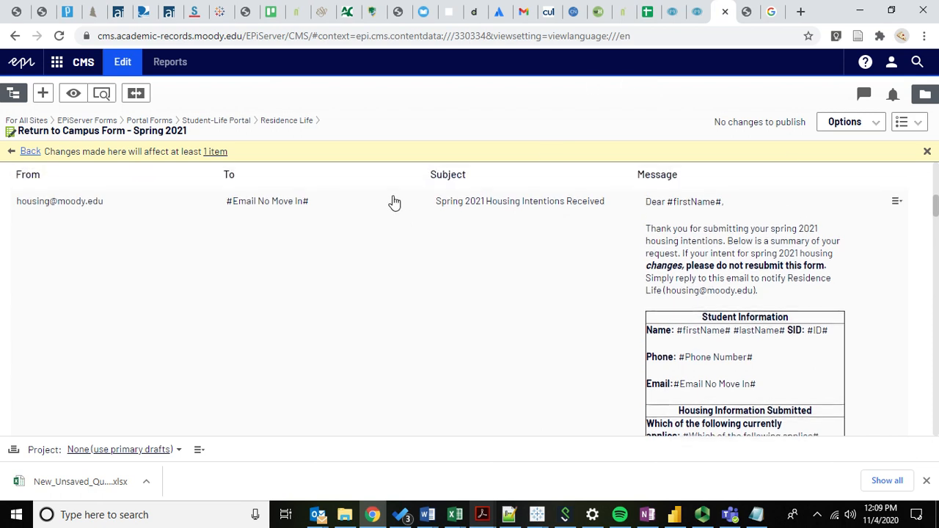
{"action": "scroll", "coordinate": [382, 189], "scroll_direction": "up", "scroll_amount": 3}
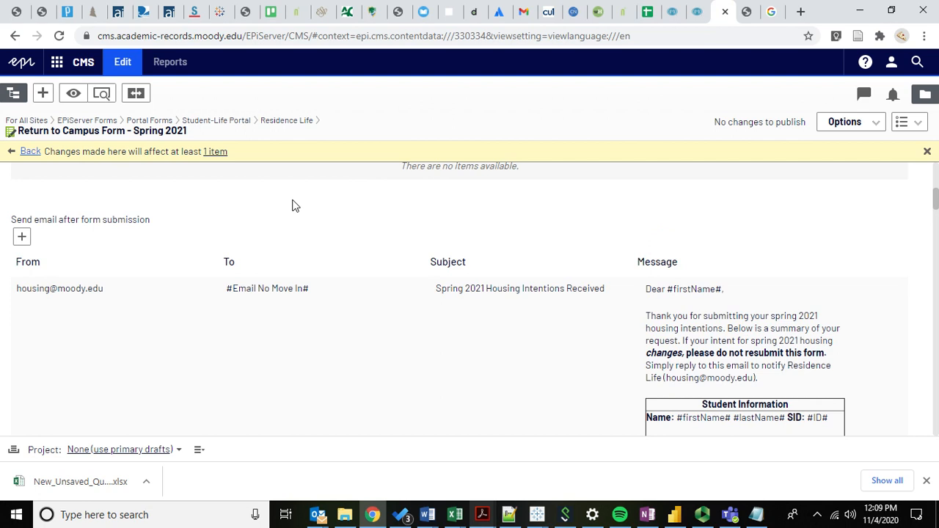
{"action": "scroll", "coordinate": [292, 205], "scroll_direction": "up", "scroll_amount": 3}
{"action": "scroll", "coordinate": [227, 216], "scroll_direction": "up", "scroll_amount": 1}
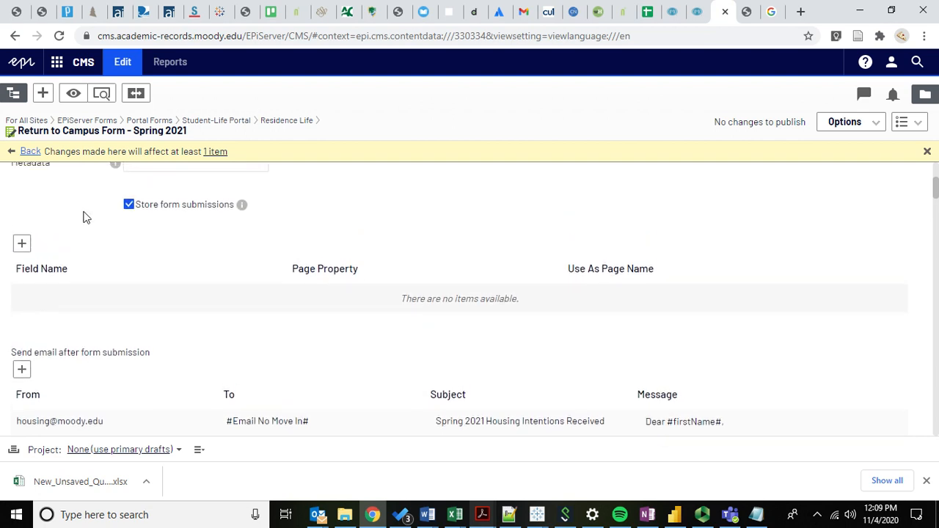
{"action": "scroll", "coordinate": [74, 201], "scroll_direction": "up", "scroll_amount": 3}
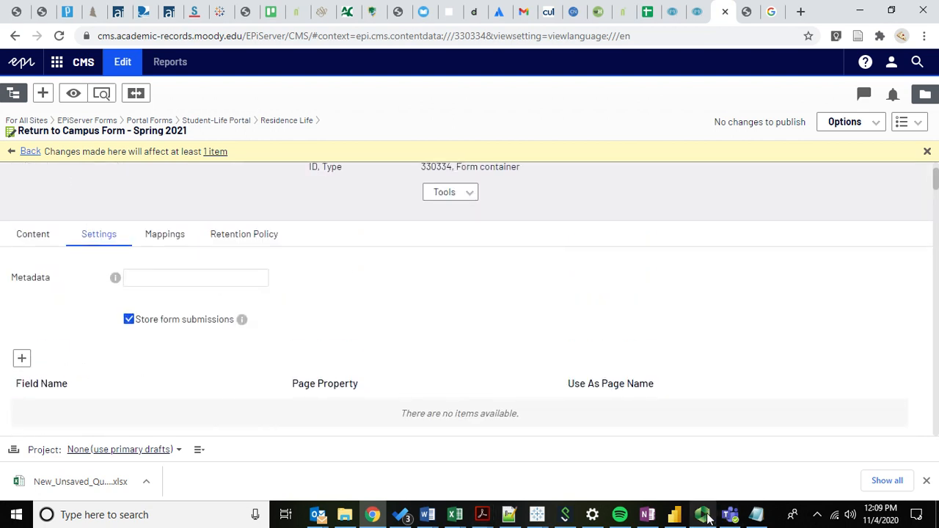